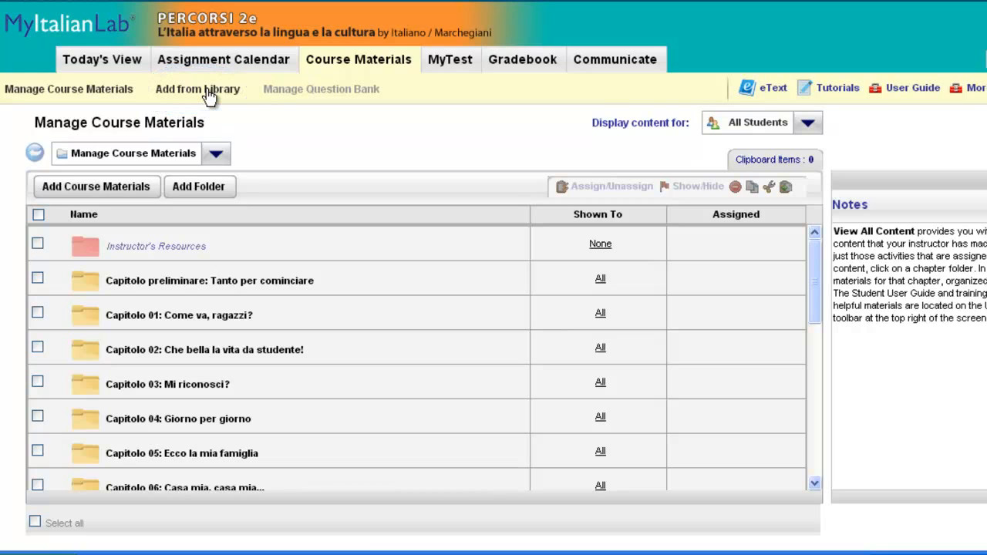
Start creating a new Instructor Activity in the Course Materials Library
left_click(207, 91)
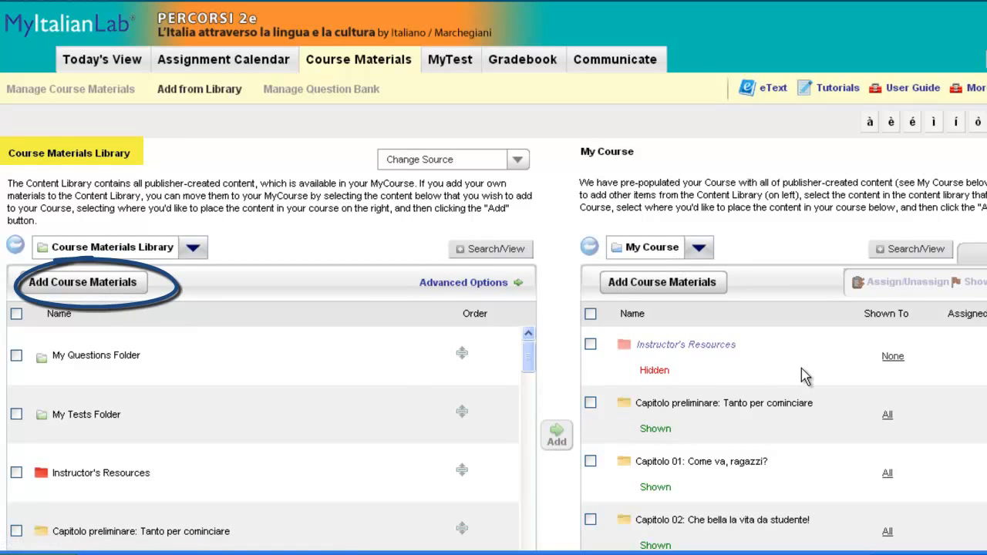
scroll(783, 438, "down", 2)
scroll(784, 438, "down", 1)
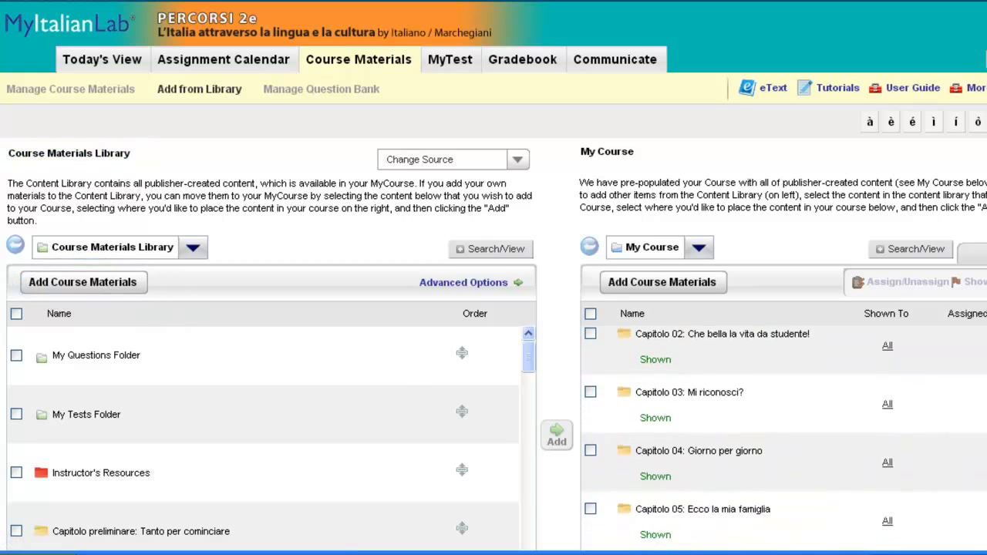
scroll(784, 438, "up", 3)
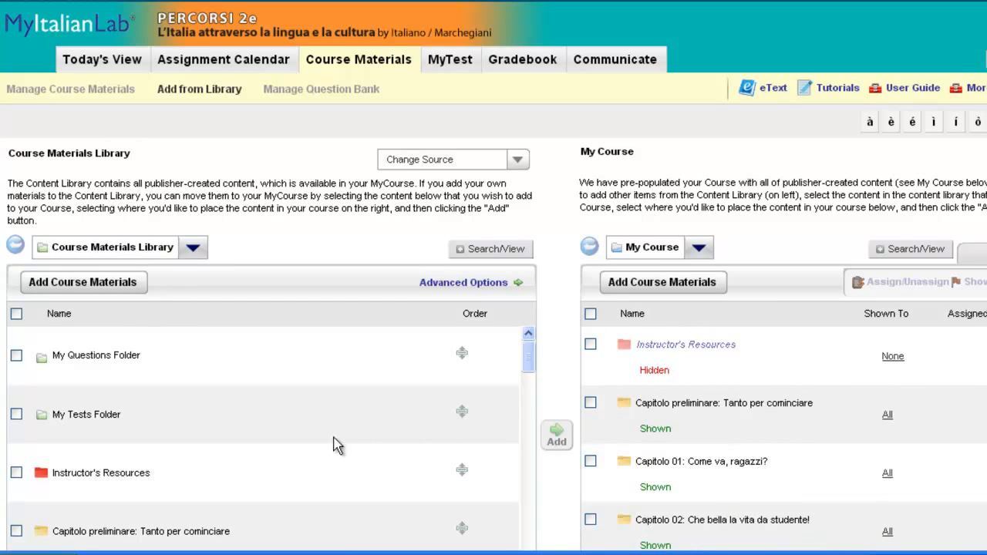
left_click(103, 282)
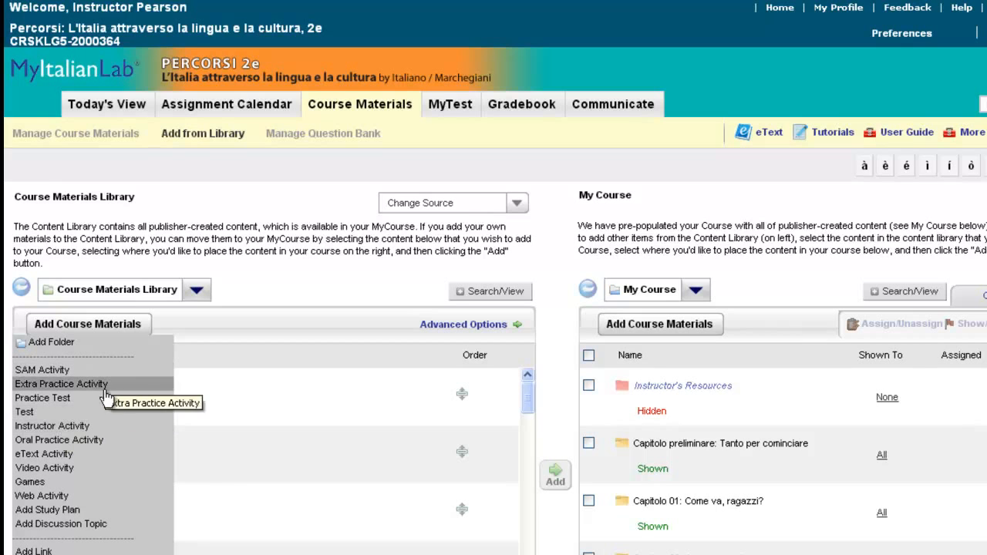
left_click(77, 432)
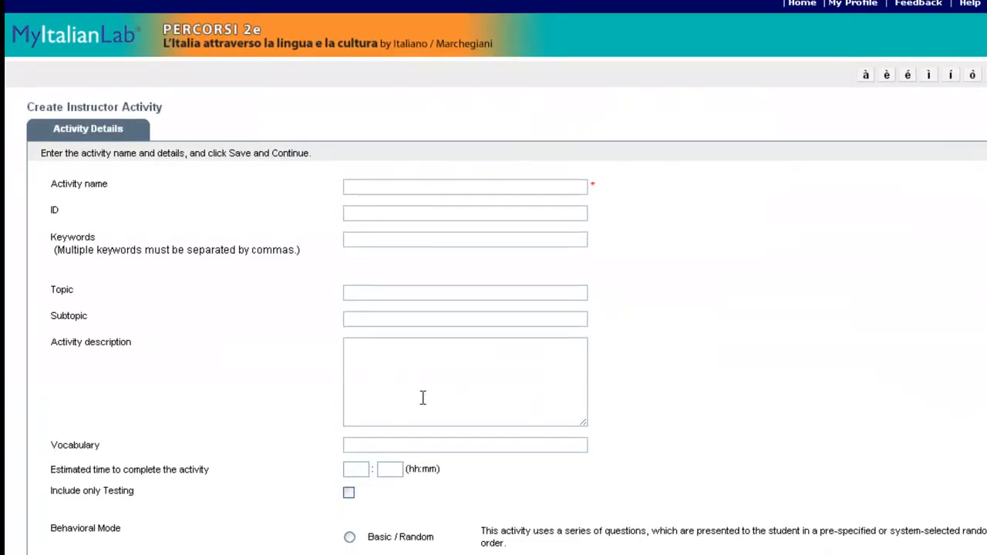
Name the new activity "Sample Composition Activity - Student Uploads"
scroll(423, 399, "down", 2)
left_click(360, 170)
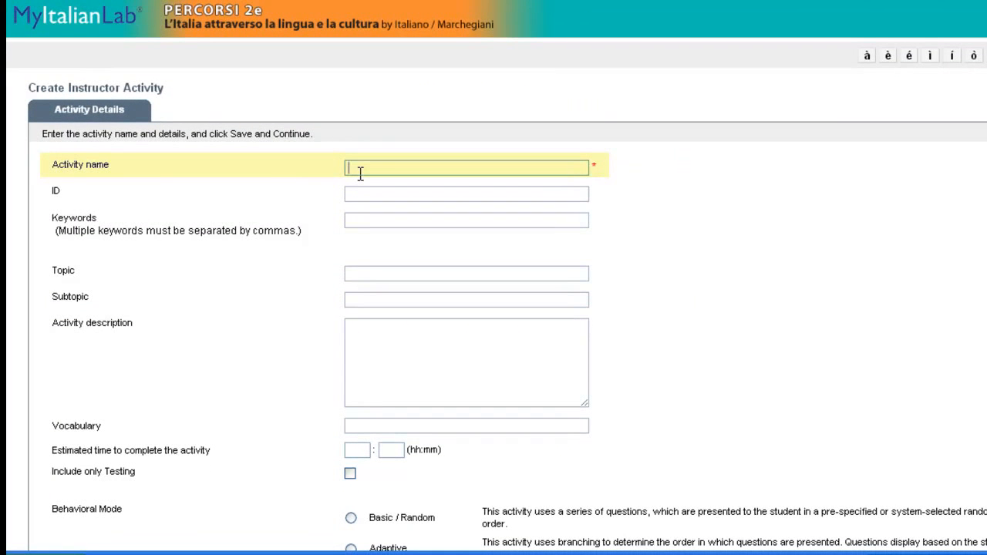
type("Sample")
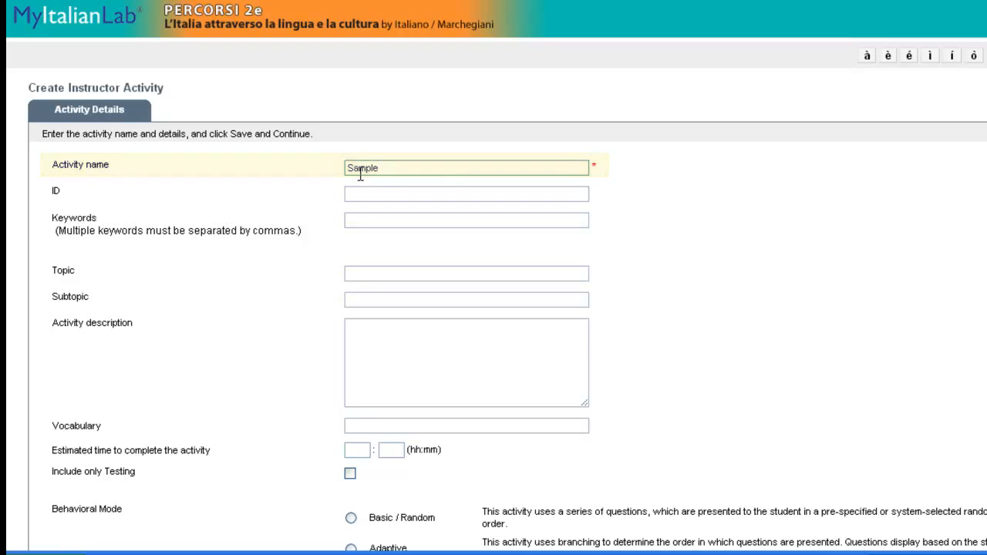
type(" Composition Activity - Student Uploads")
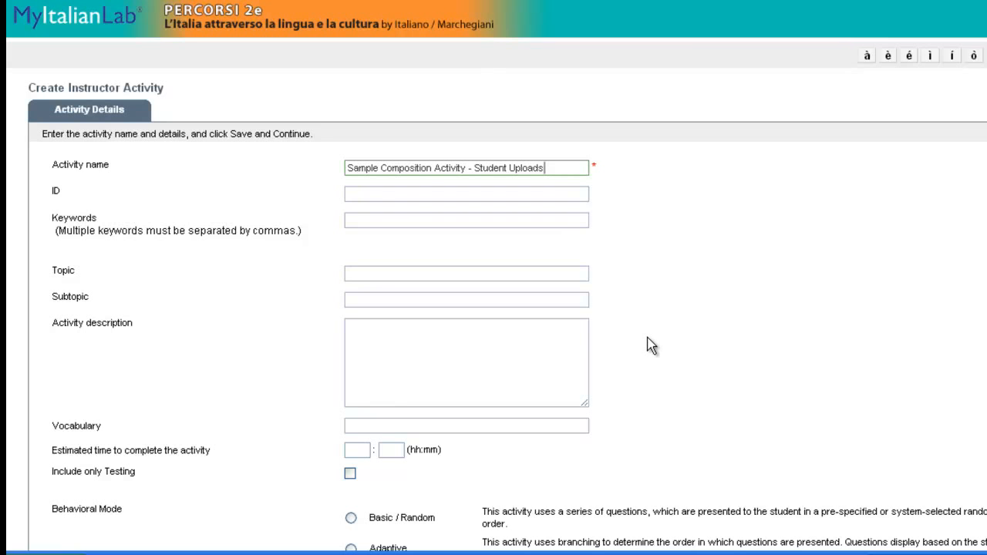
Set the activity's behavioral mode to Assignment, then save the details and continue to its questions
scroll(648, 346, "down", 2)
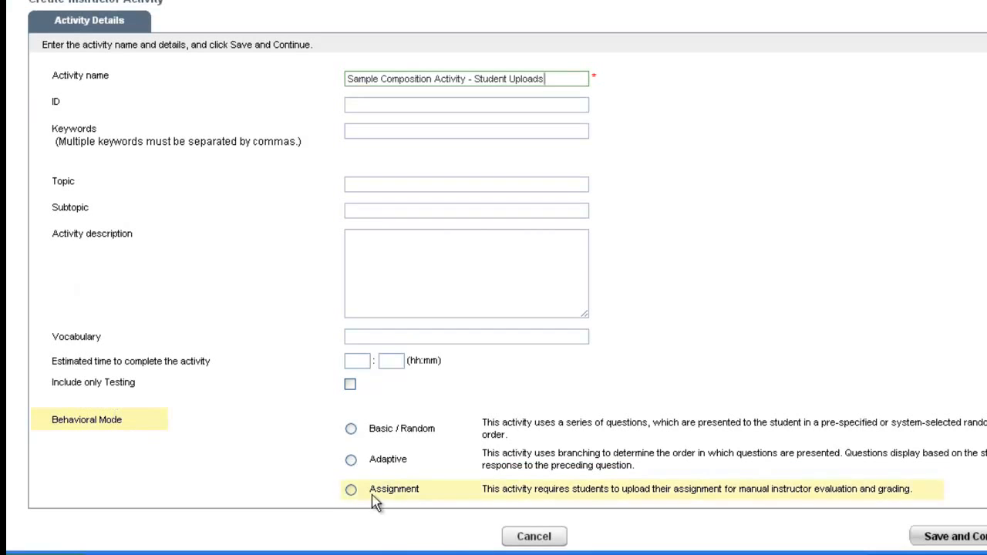
left_click_drag(376, 489, 455, 498)
left_click(455, 497)
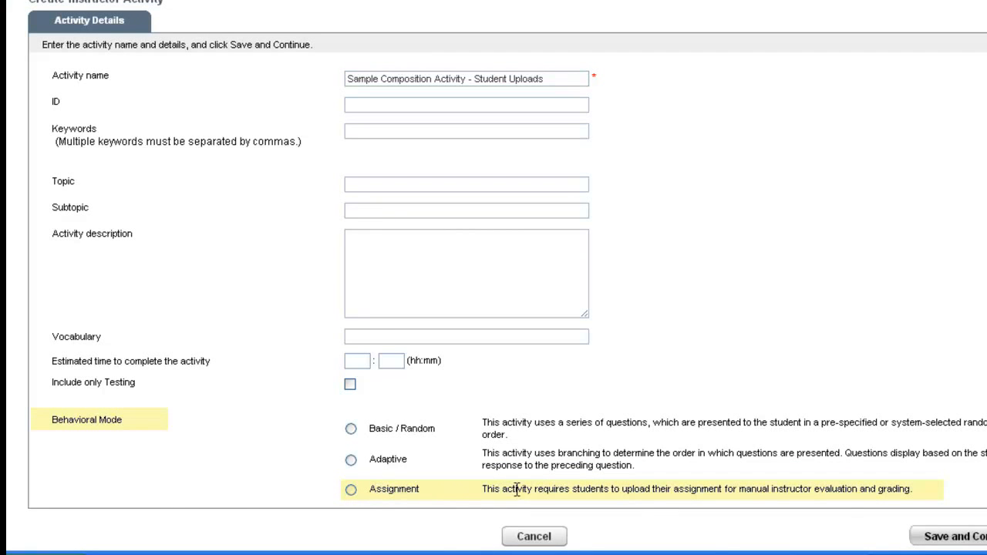
left_click(351, 491)
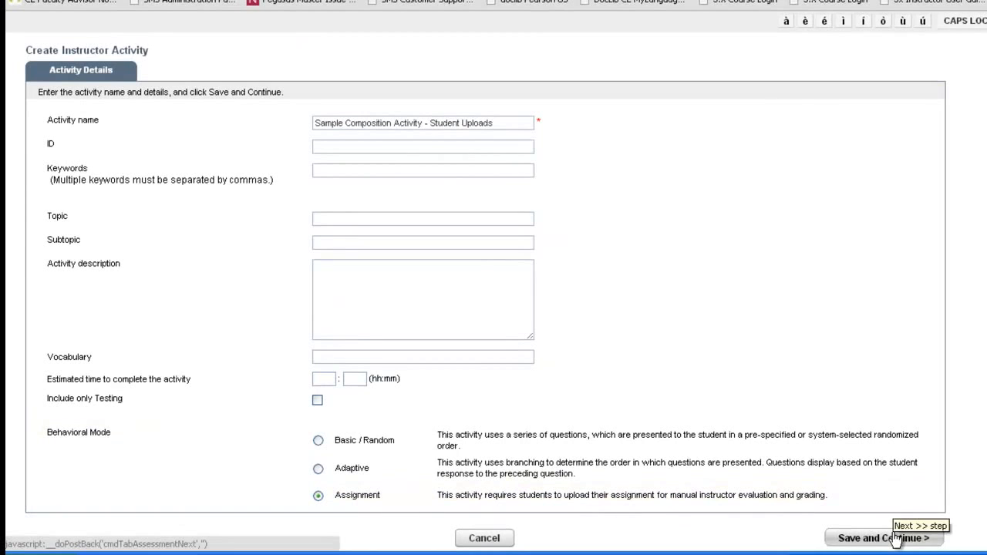
left_click(895, 538)
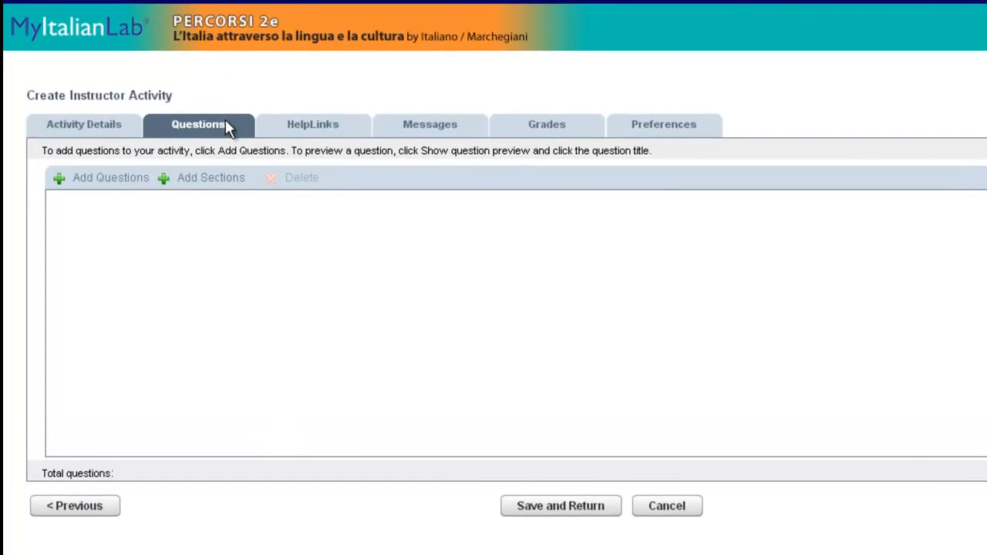
Create a new file upload question for the activity and title it q1
left_click(98, 185)
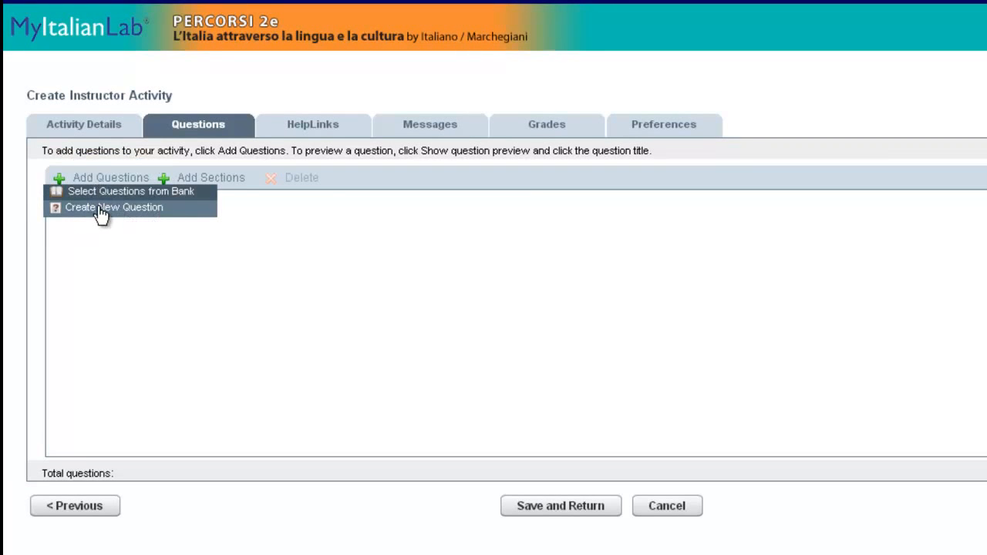
left_click(101, 208)
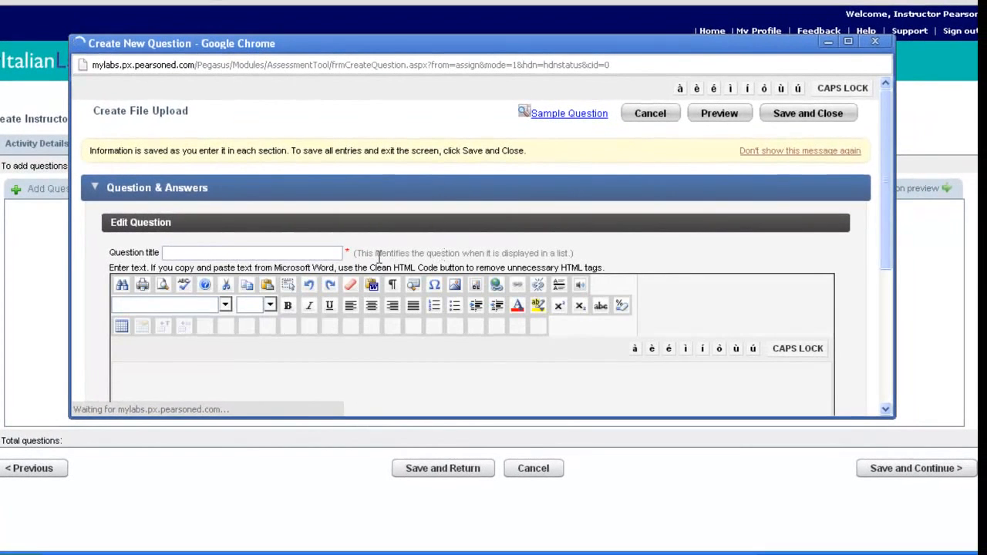
left_click(271, 253)
type("q1")
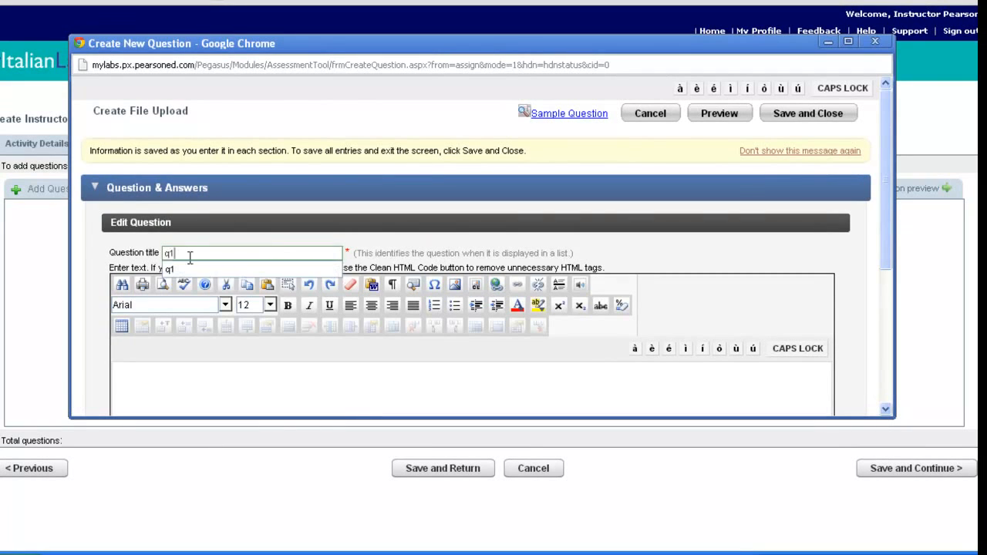
left_click(184, 267)
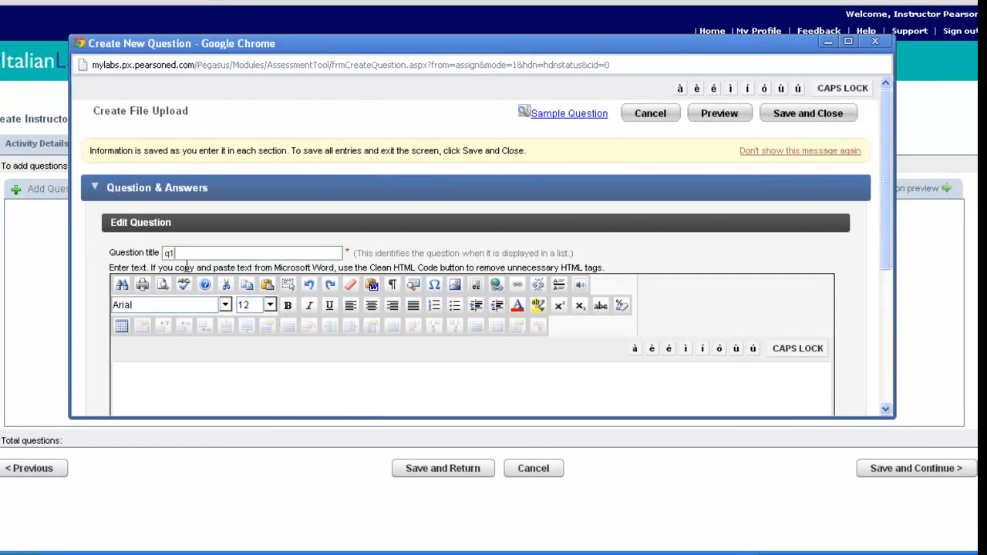
Paste the copied Italian composition instructions into the question text of q1
left_click(851, 39)
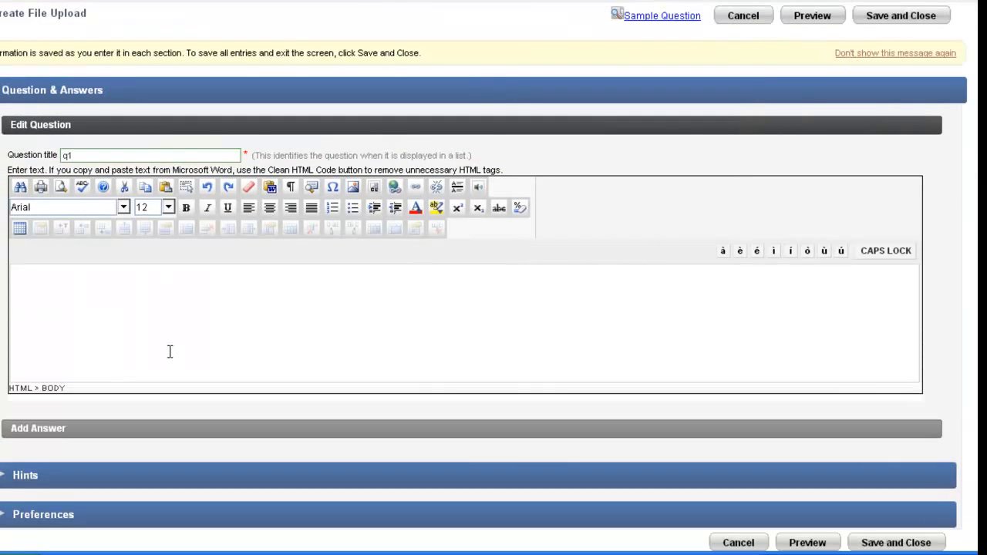
left_click(124, 310)
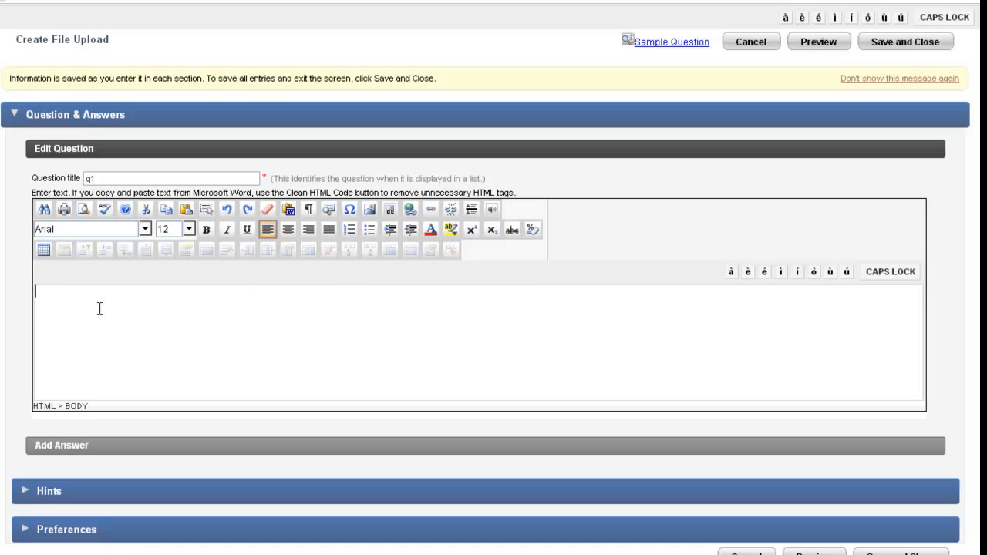
right_click(351, 306)
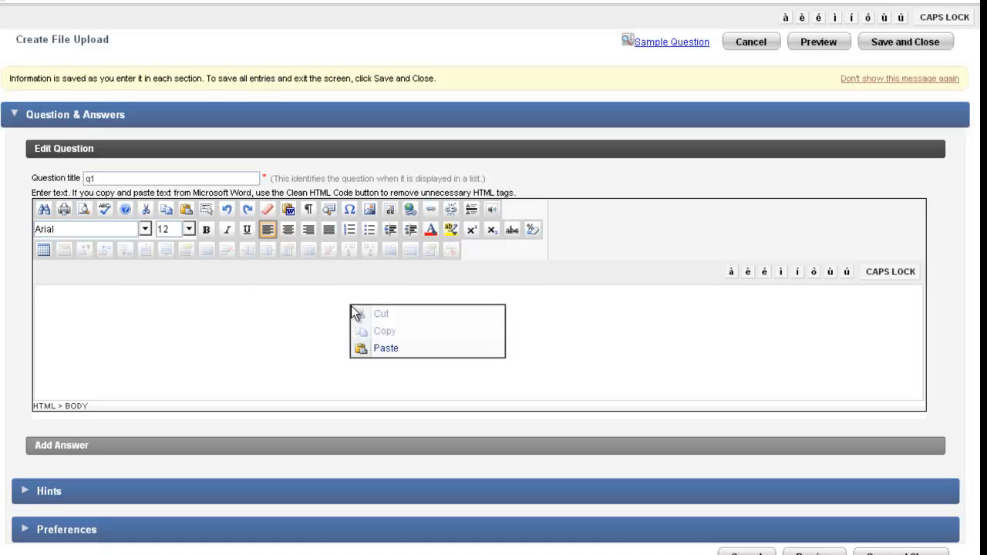
left_click(386, 348)
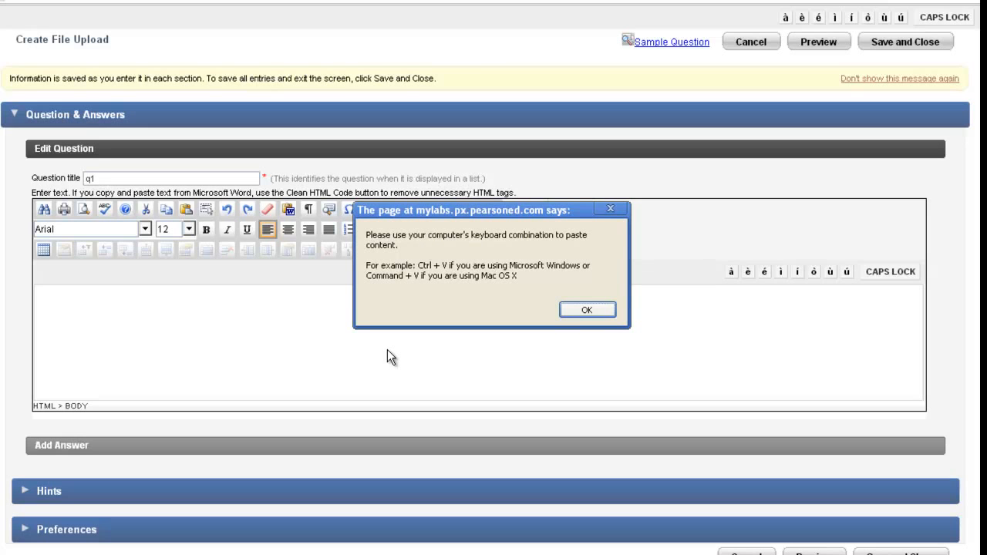
left_click(587, 309)
key("ctrl+v")
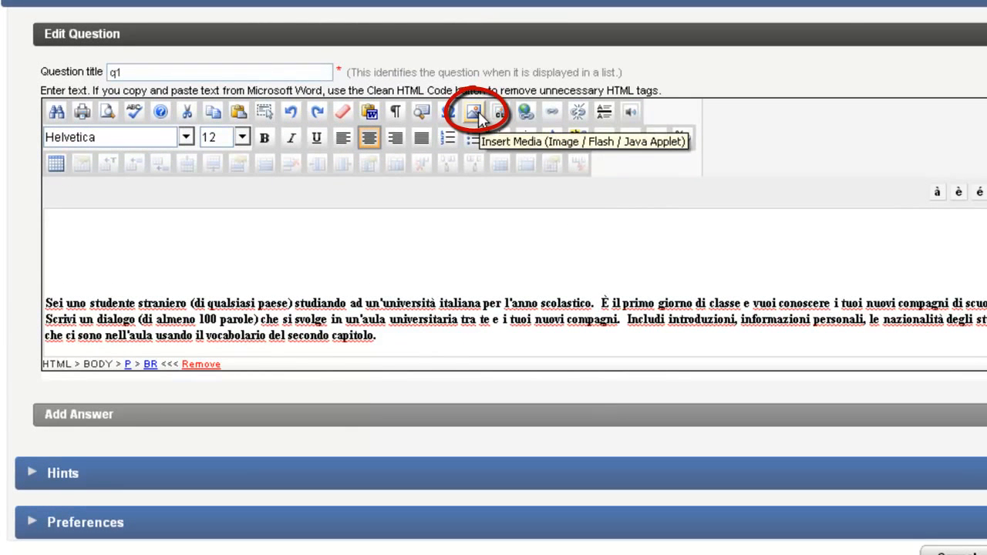
Insert the "Image for Sample Activity" picture from the Course Materials Library into the question text
left_click(479, 118)
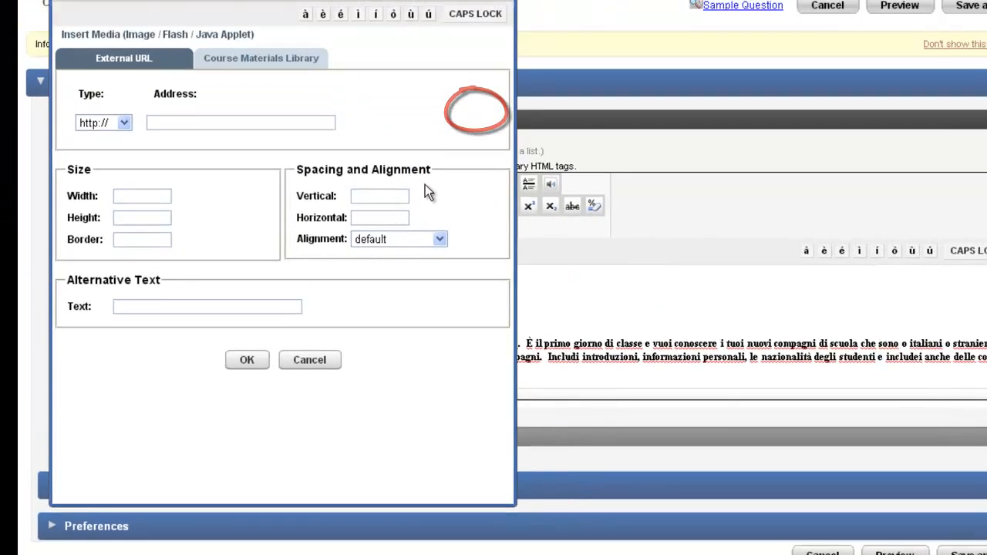
left_click(261, 58)
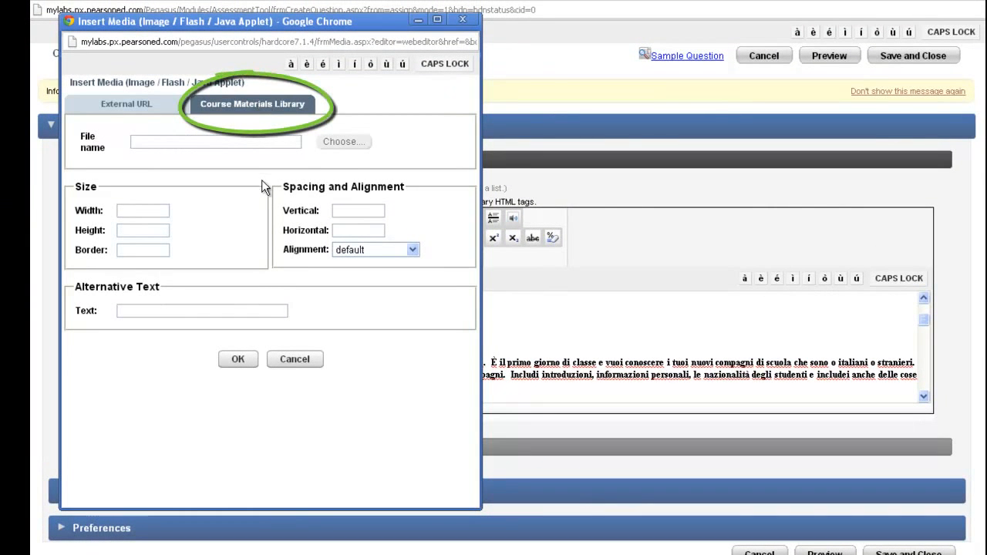
left_click(354, 144)
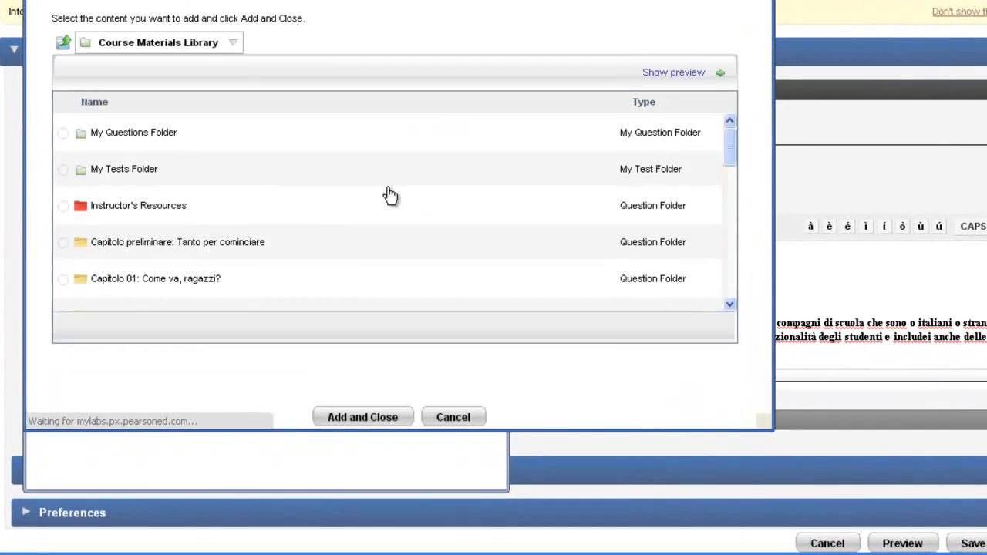
left_click_drag(717, 158, 721, 293)
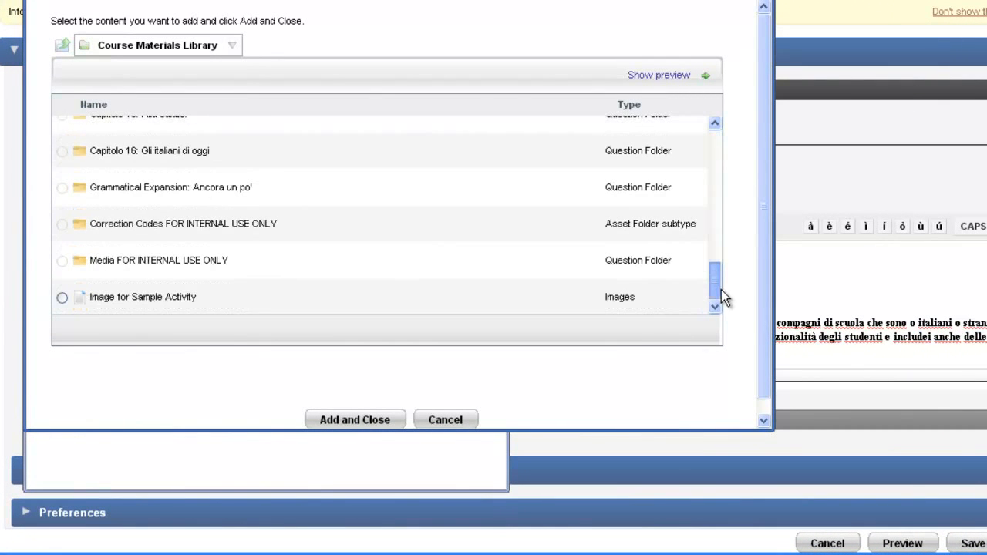
left_click(61, 299)
left_click(349, 421)
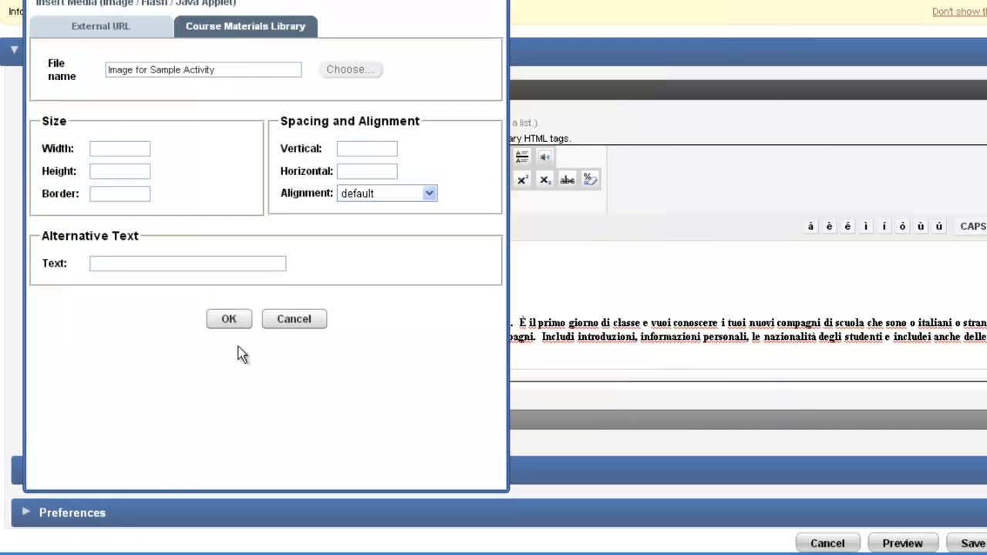
left_click(231, 321)
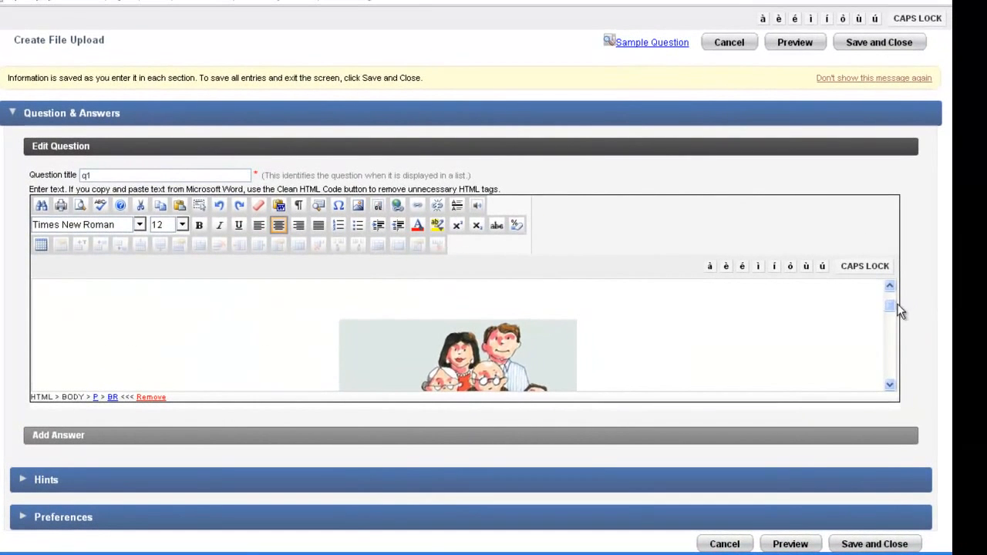
left_click_drag(919, 299, 886, 308)
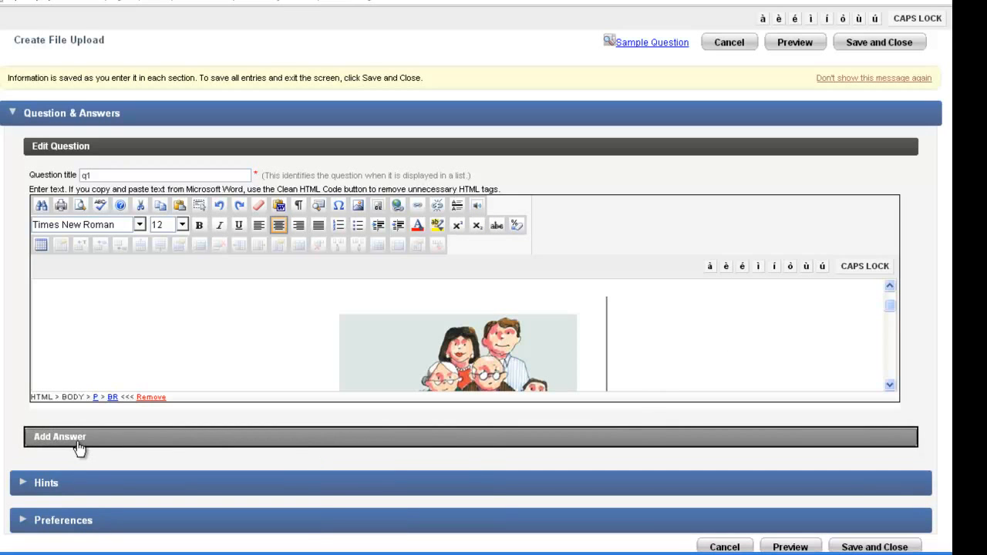
Add an answer to the question and set its maximum score to 20
left_click(137, 440)
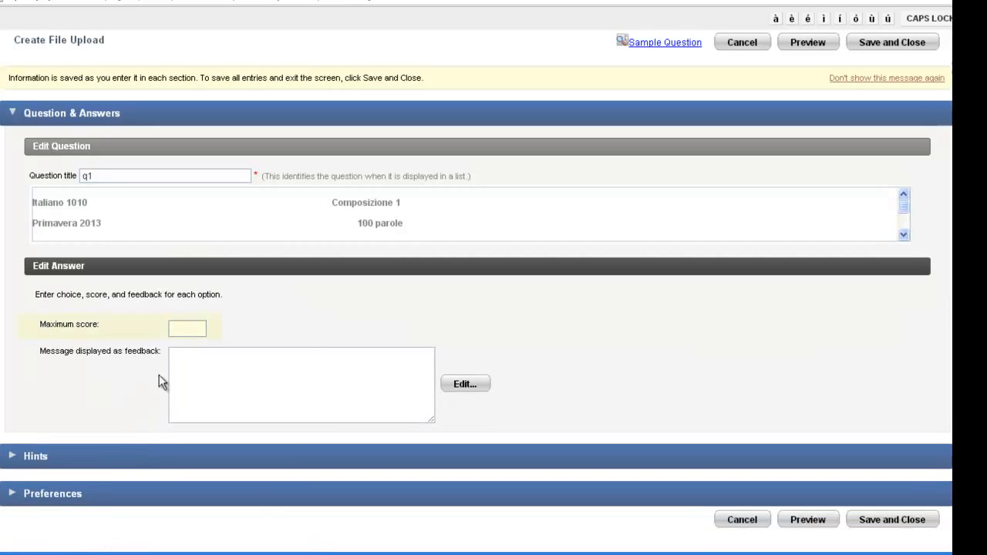
left_click(188, 328)
type("20")
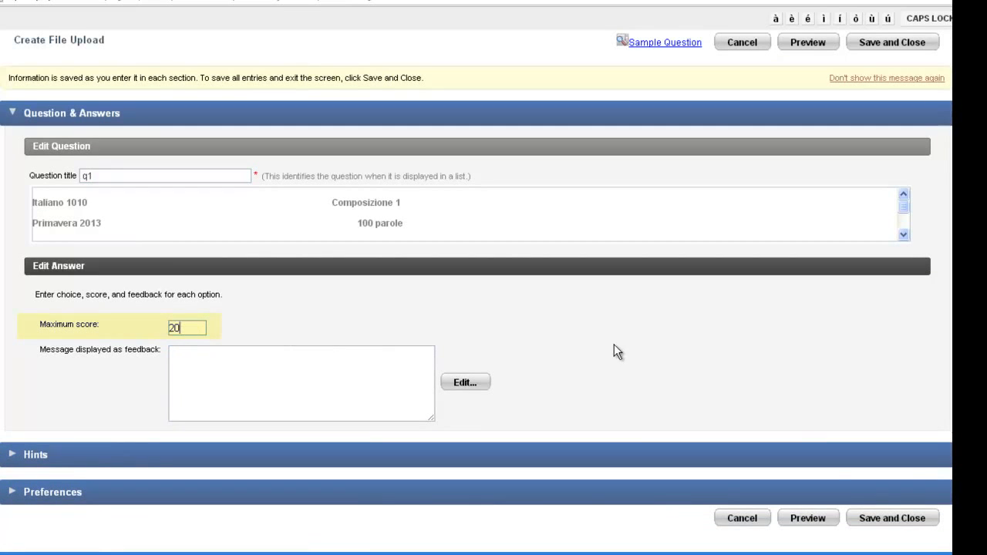
Save the question and store its source copy at the top level of the Course Materials Library, declining the page translation
left_click(895, 521)
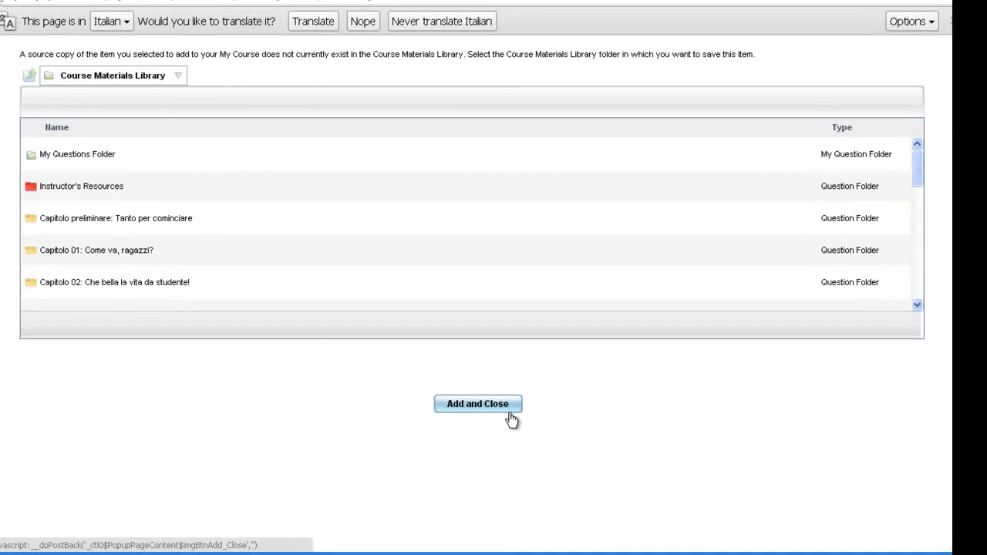
left_click(361, 21)
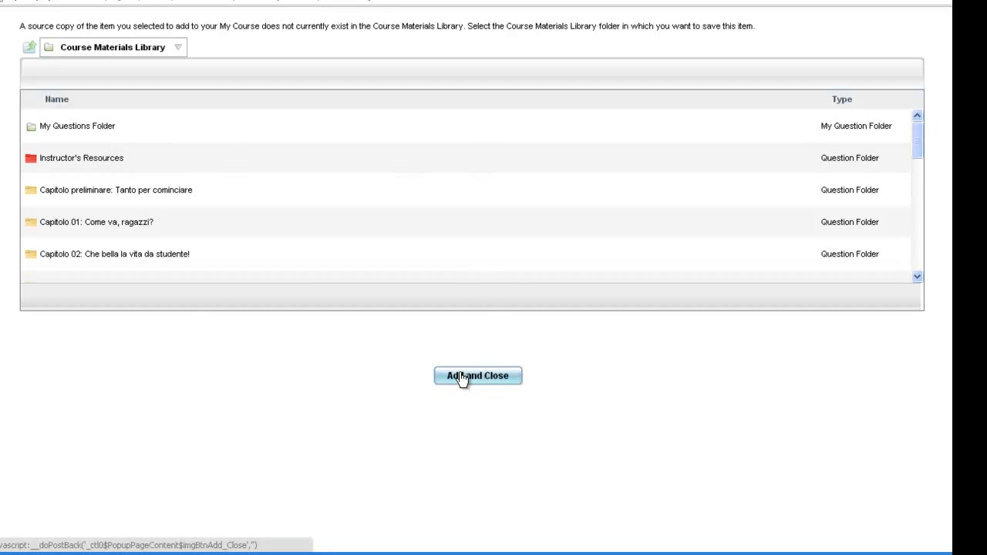
left_click_drag(915, 149, 871, 102)
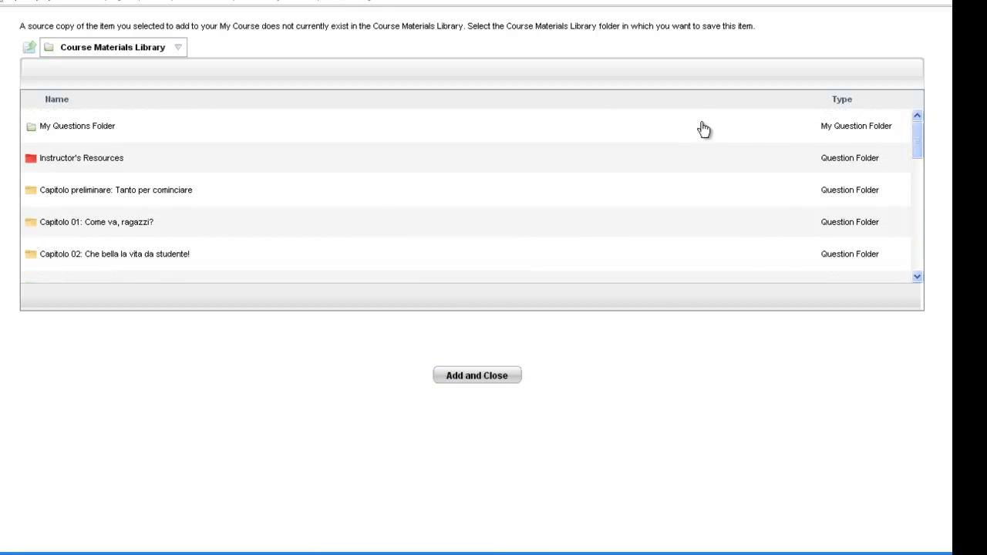
left_click(486, 380)
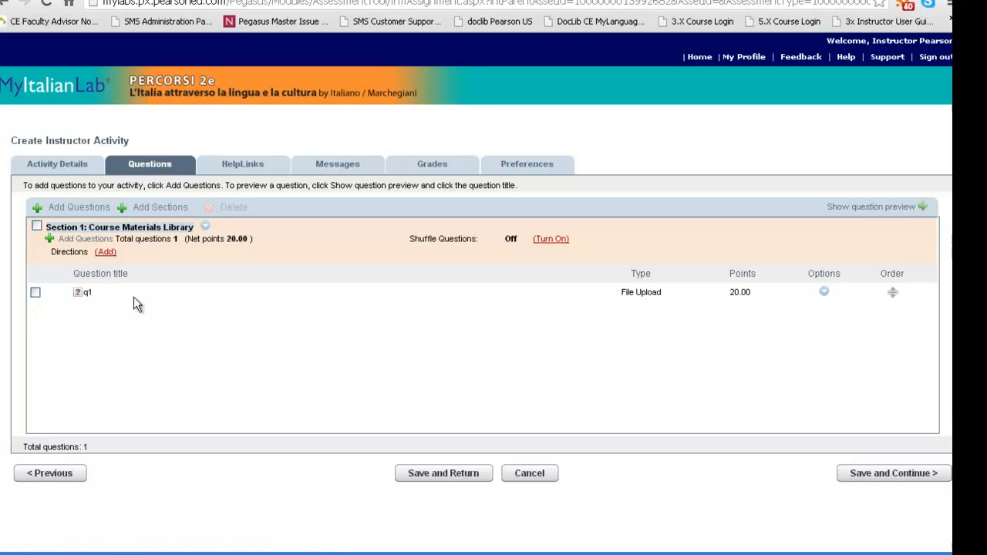
left_click(823, 291)
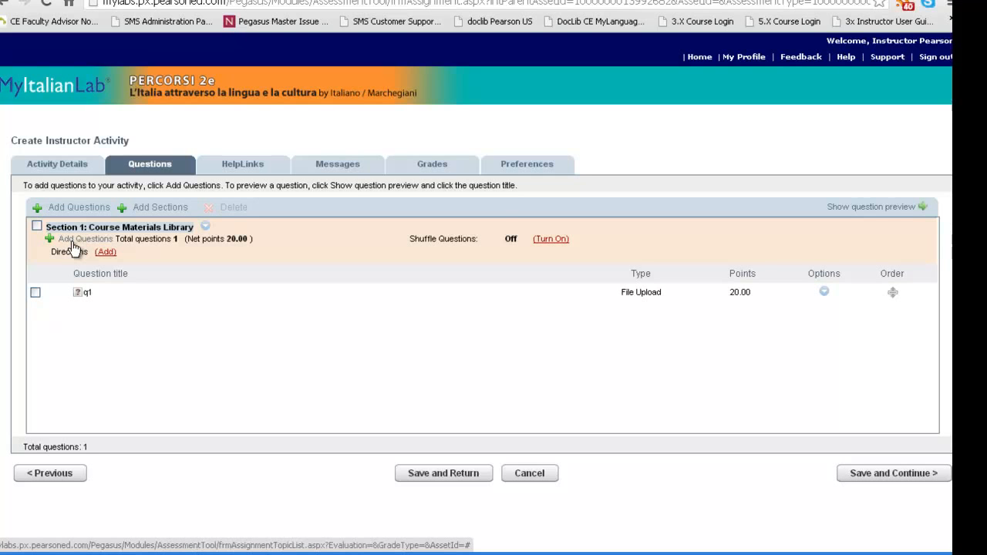
left_click(98, 242)
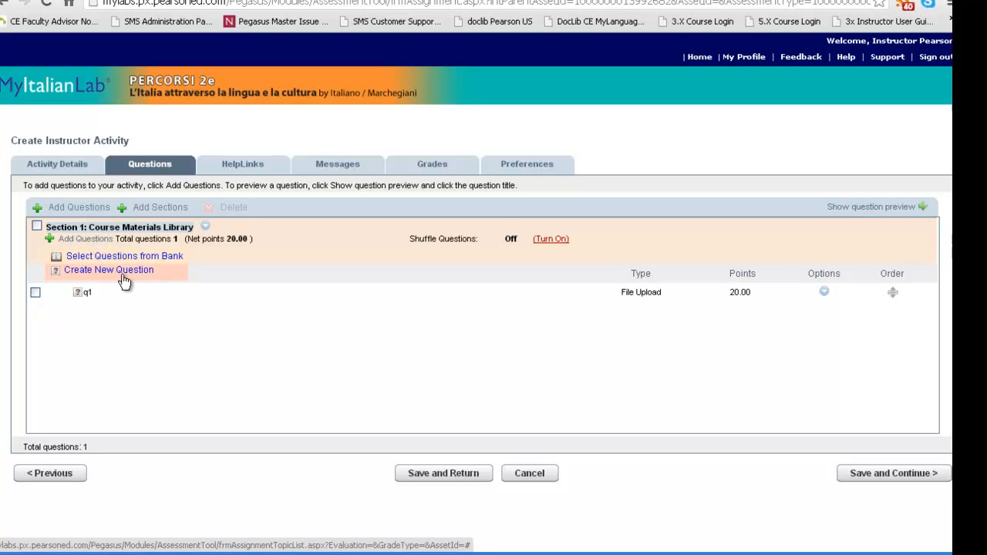
left_click(100, 319)
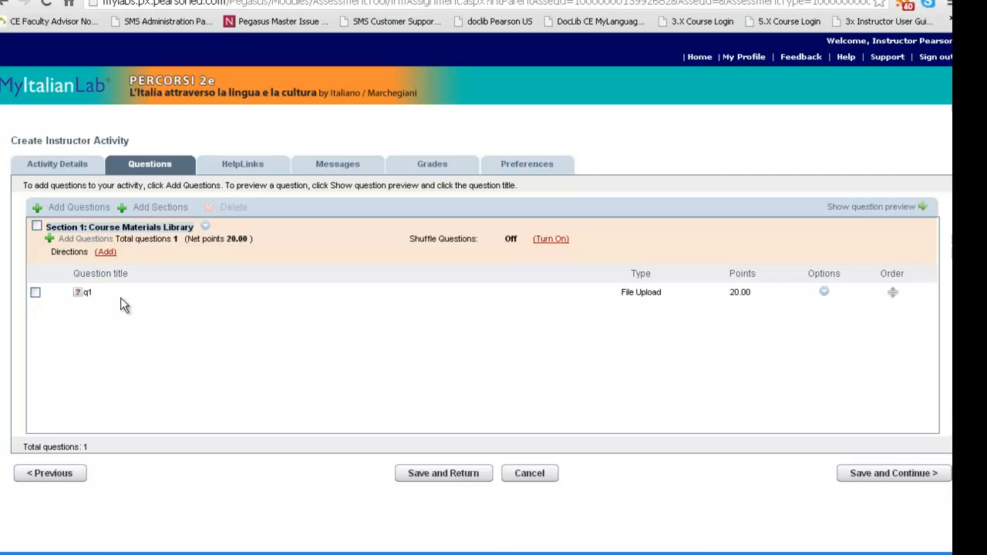
left_click(103, 253)
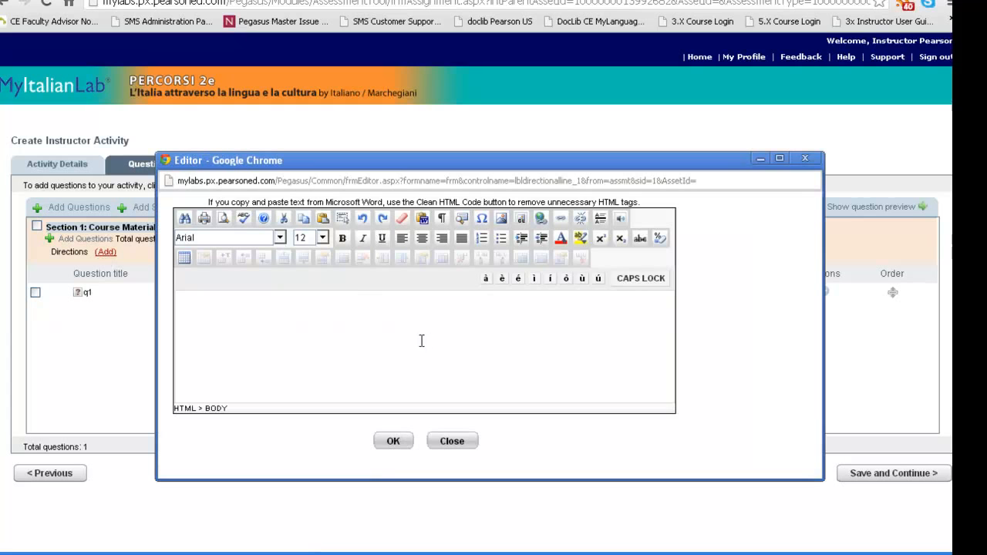
left_click(468, 442)
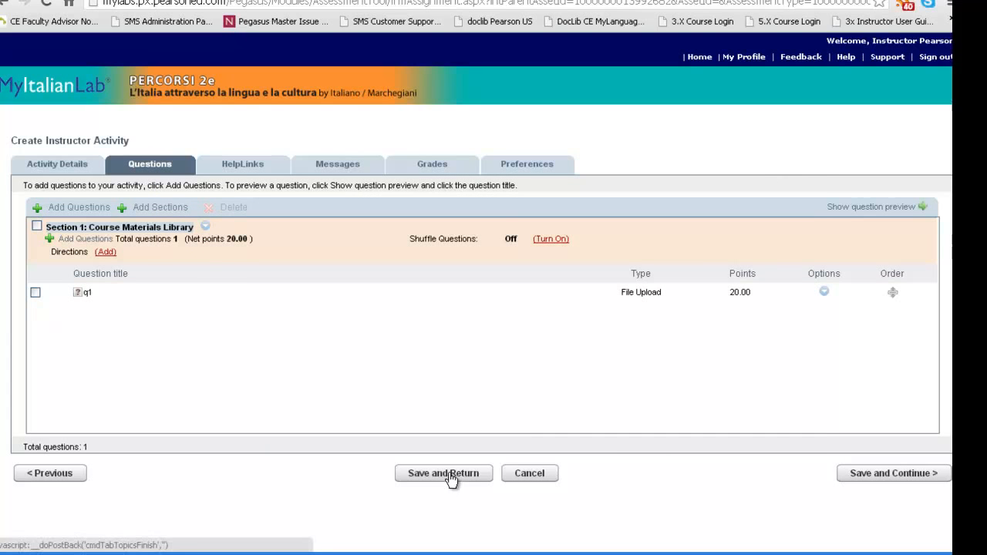
Review the activity's appearance, grading, feedback and general preferences, and save the activity
left_click(545, 166)
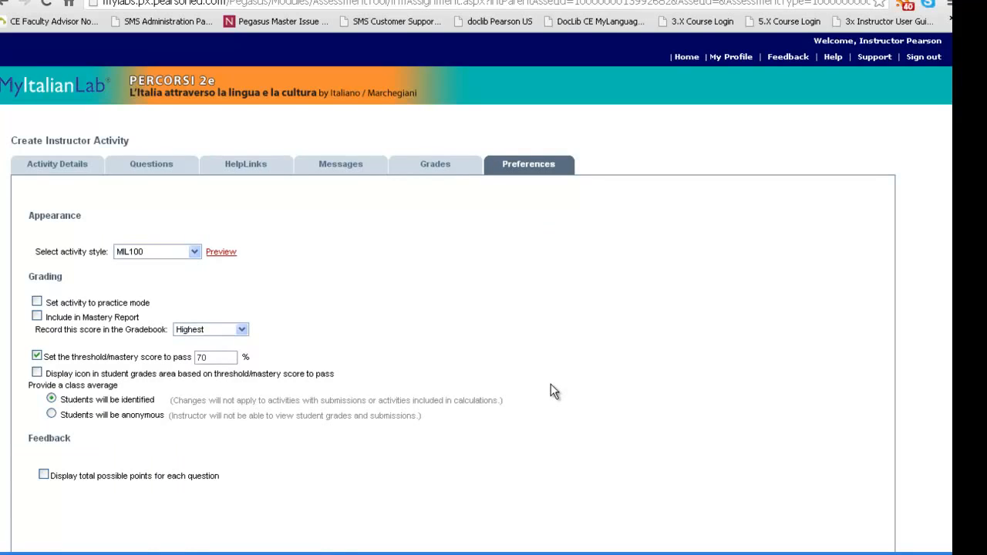
scroll(551, 385, "down", 4)
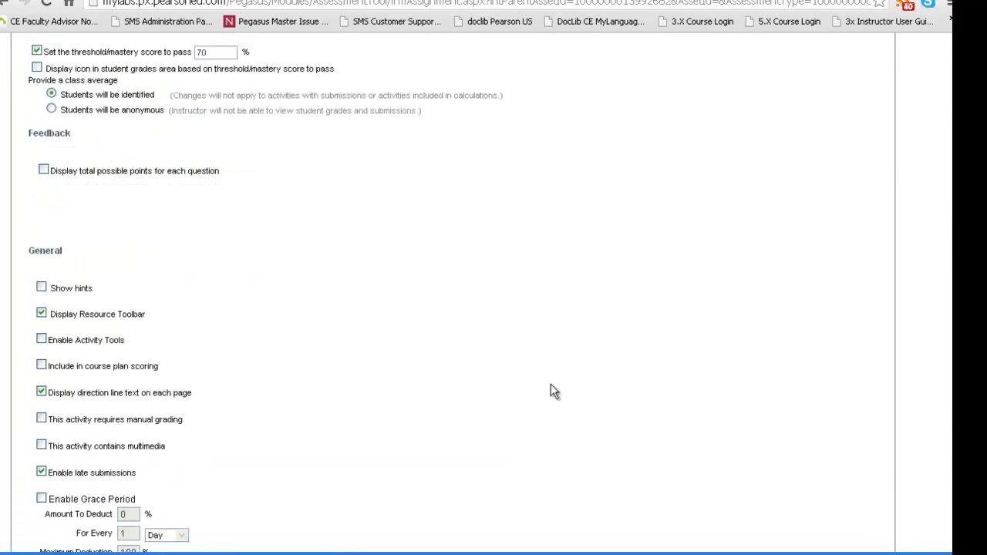
scroll(551, 391, "down", 1)
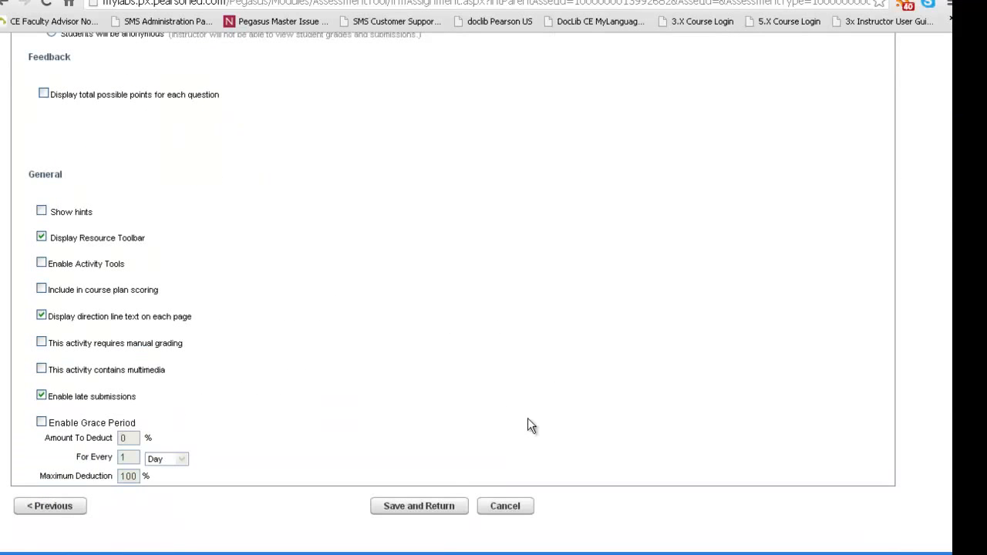
left_click(432, 513)
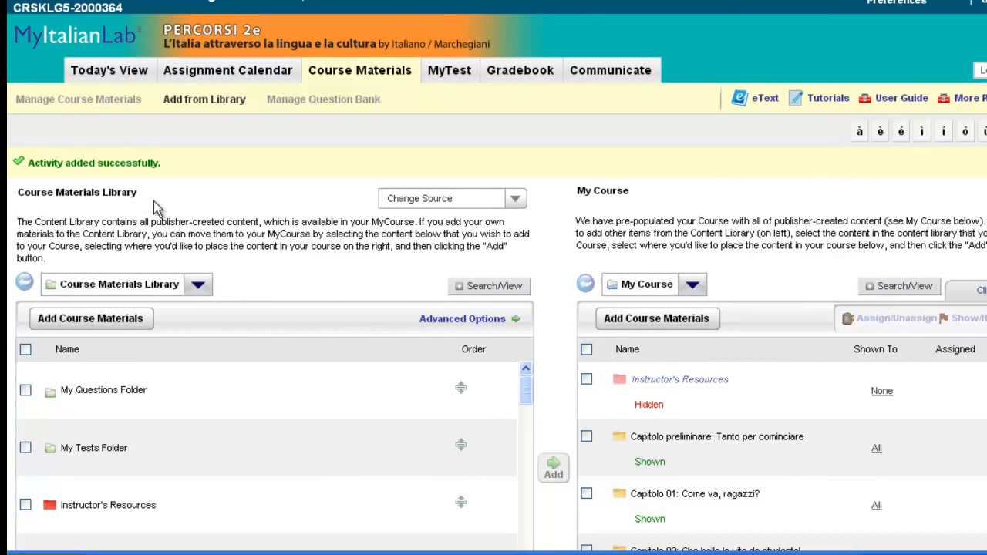
Find "Sample Composition Activity - student uploads" in the Course Materials Library and open its preview
left_click_drag(529, 392, 529, 414)
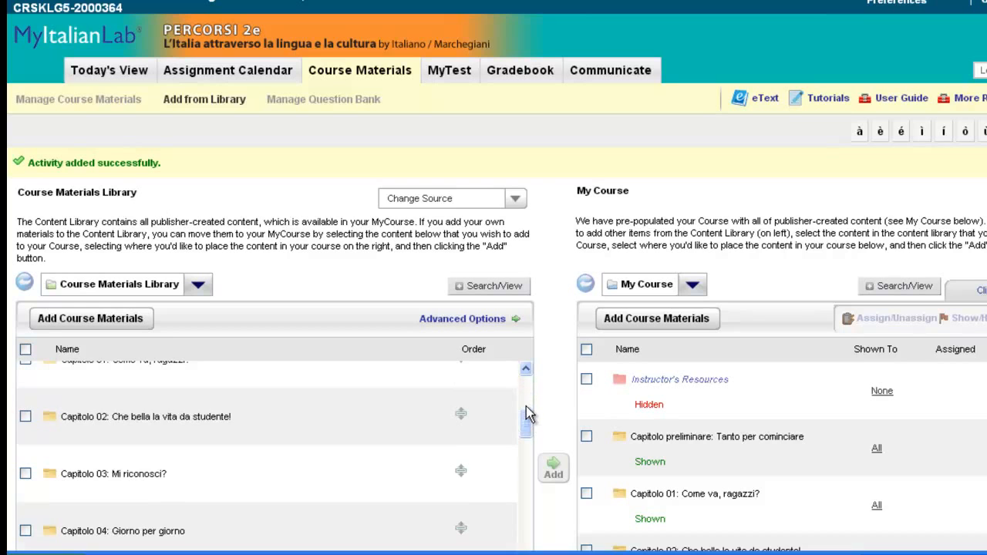
scroll(578, 368, "down", 3)
scroll(351, 397, "down", 5)
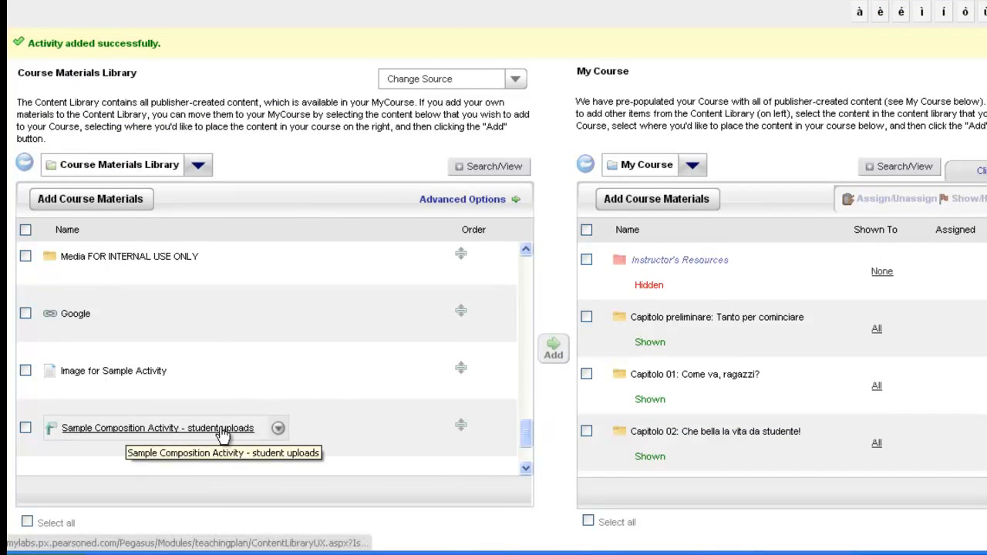
left_click(278, 430)
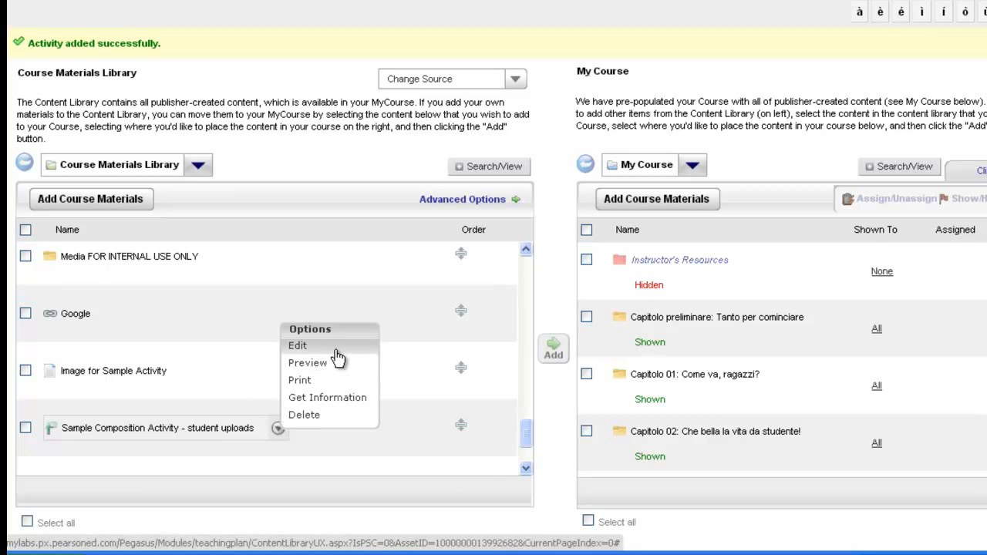
left_click(218, 430)
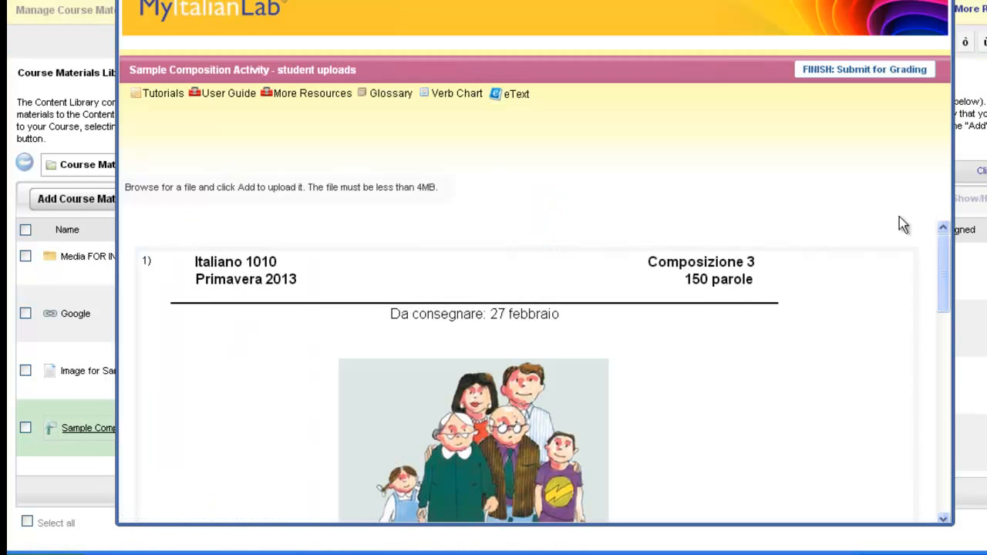
Add "Sample upload from a Lanugage student.doc" from the Student Computer Files folder as the upload for question 1 of the preview
left_click_drag(942, 245, 838, 481)
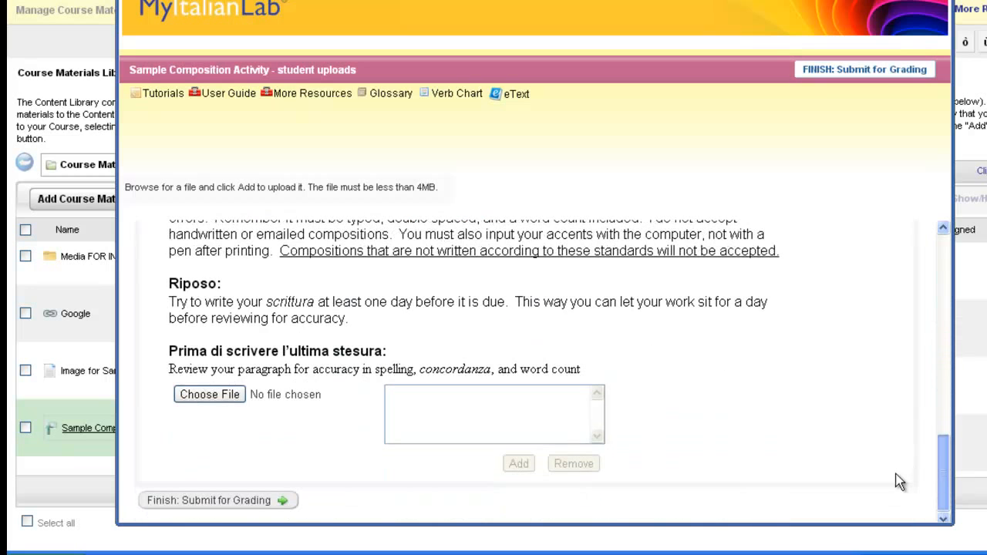
left_click(218, 395)
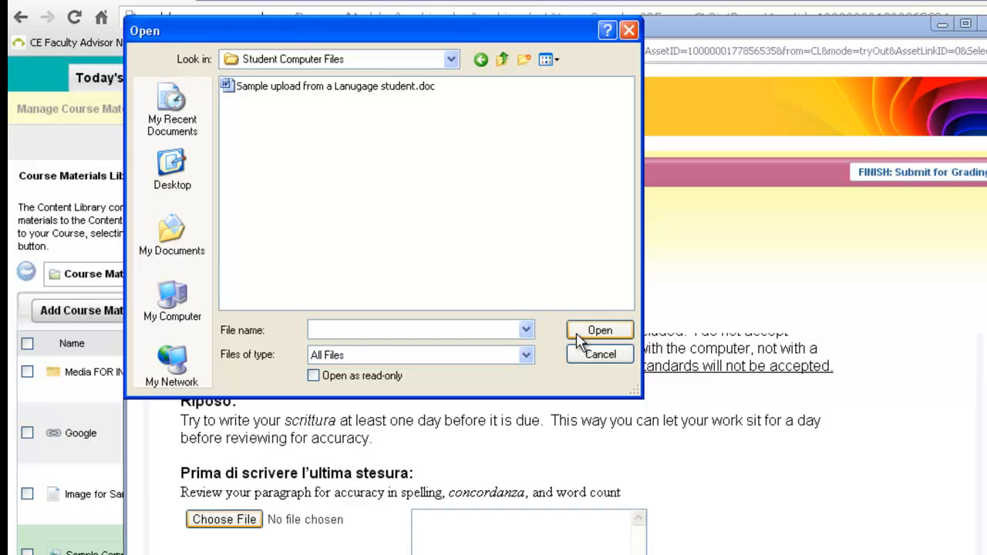
left_click(331, 88)
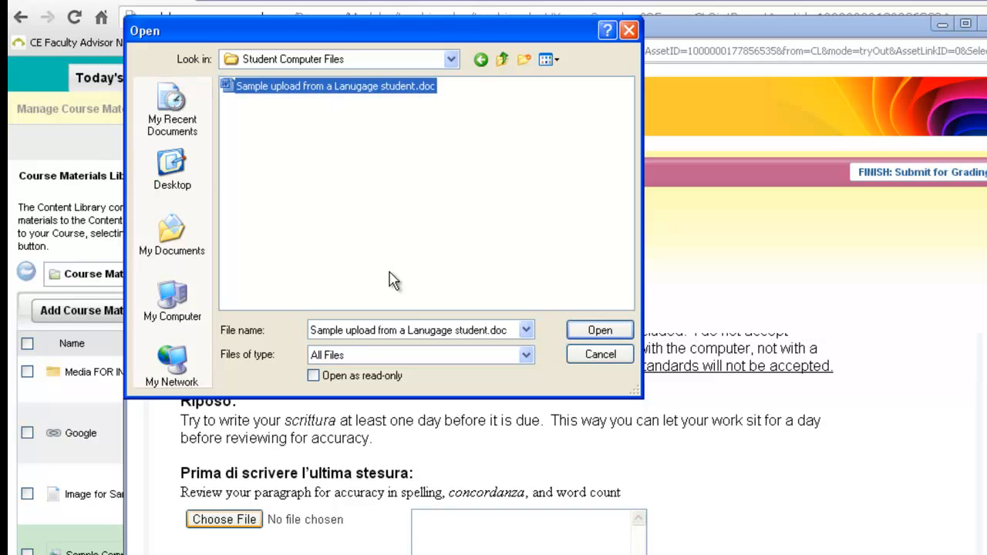
left_click(591, 331)
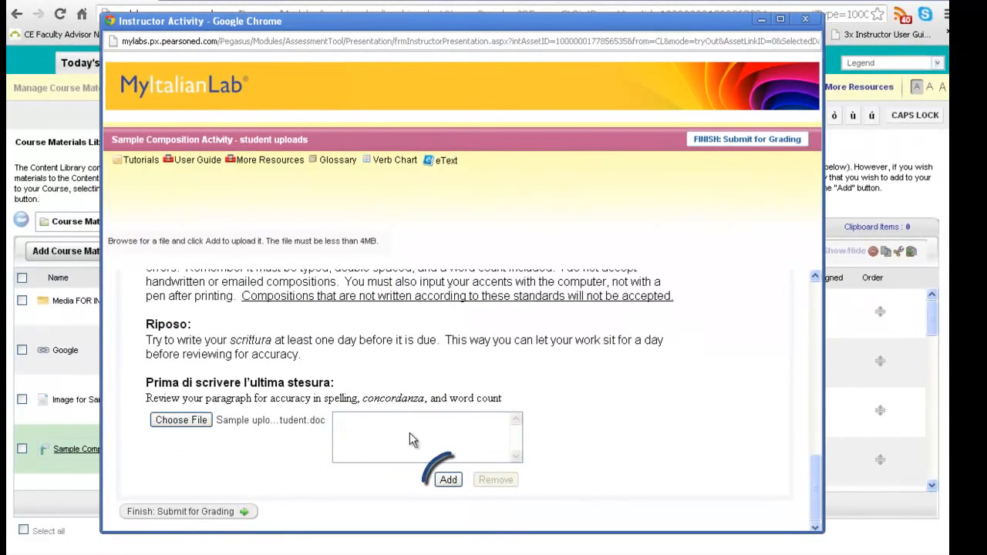
left_click(463, 482)
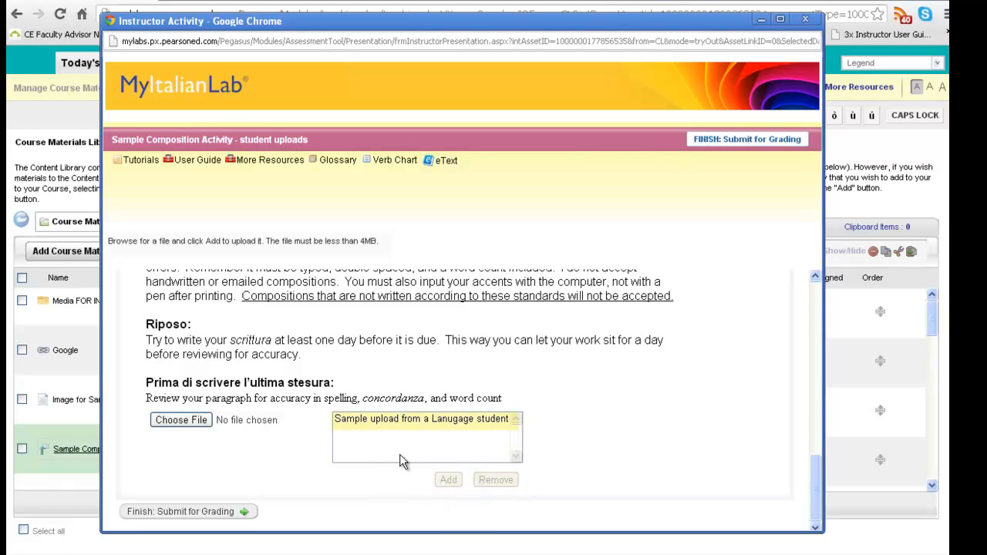
Submit the previewed composition activity for grading, review the submission down to its end, and close the preview
left_click(222, 512)
left_click(417, 305)
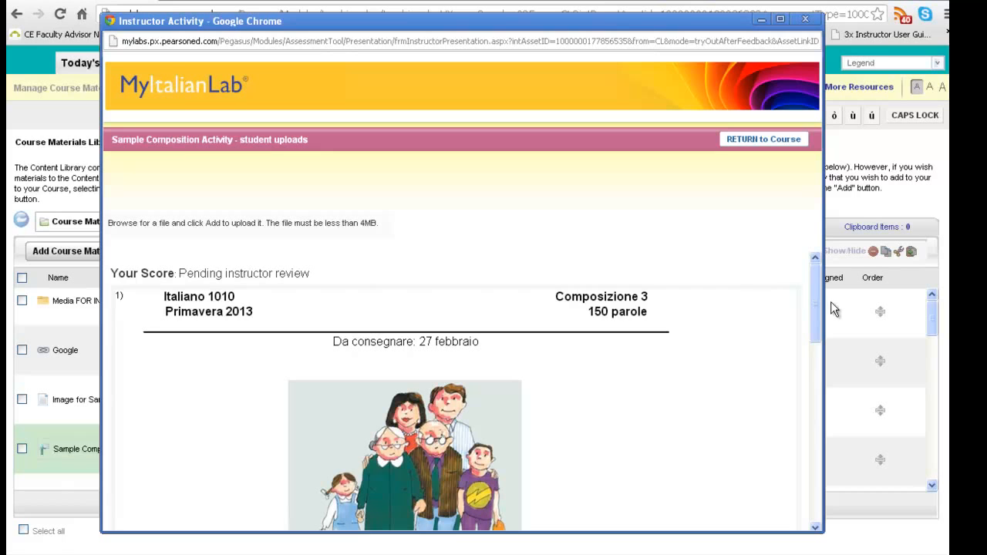
left_click_drag(815, 300, 797, 492)
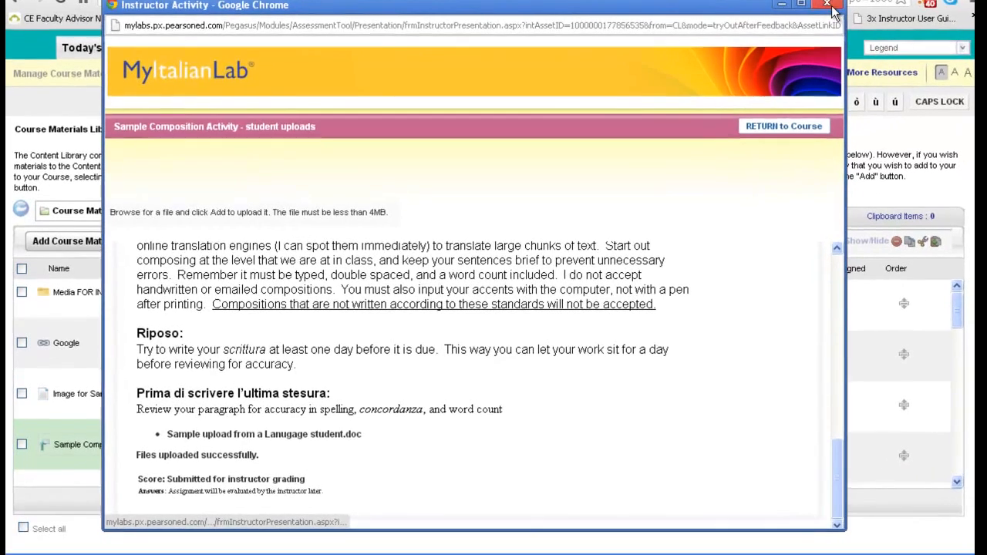
left_click(828, 5)
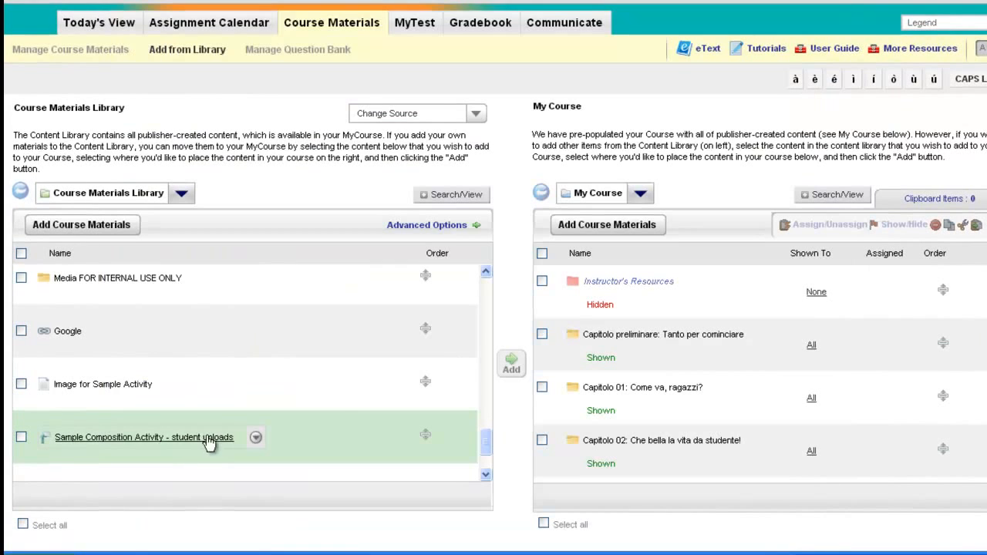
Select "Sample Composition Activity - student uploads" in the Course Materials Library for adding to My Course
left_click(21, 439)
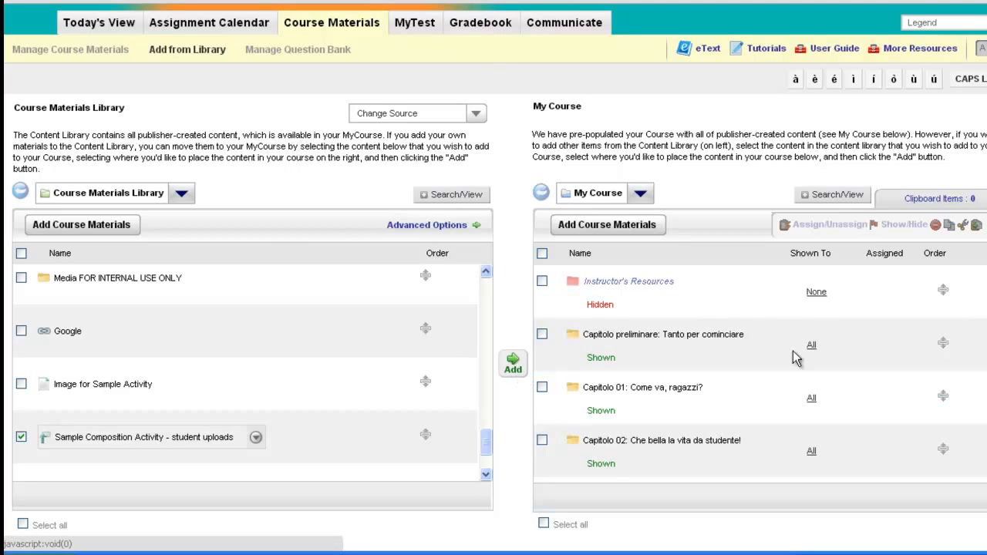
scroll(978, 330, "down", 1)
scroll(978, 370, "down", 10)
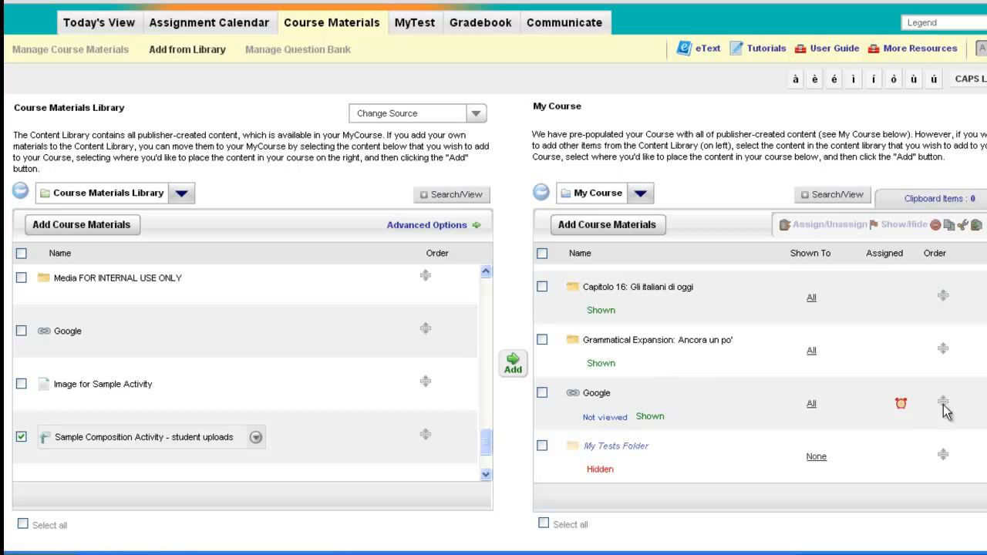
Create a folder named "Composition Activities Folder" at the top level of My Course
left_click(624, 228)
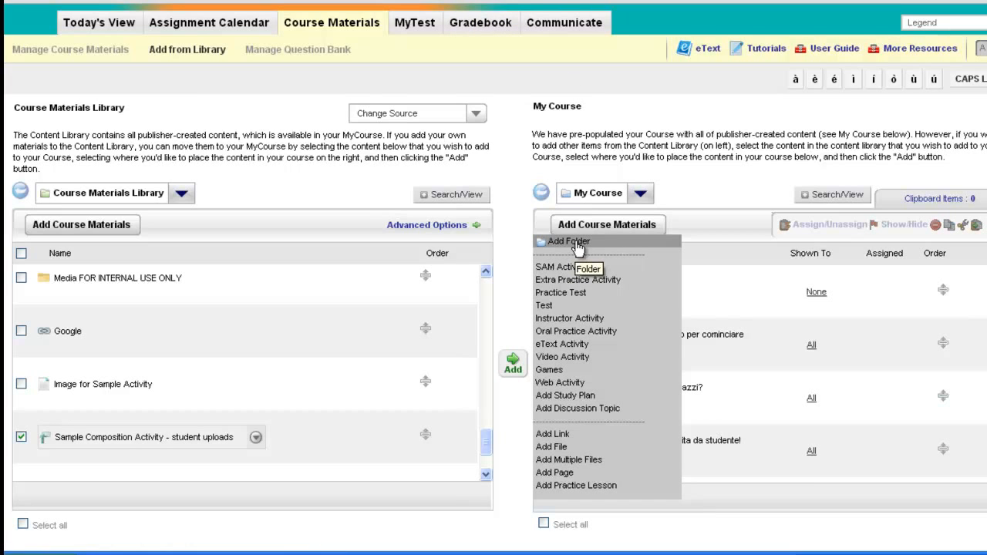
left_click(578, 245)
type("Composition Activities Folder")
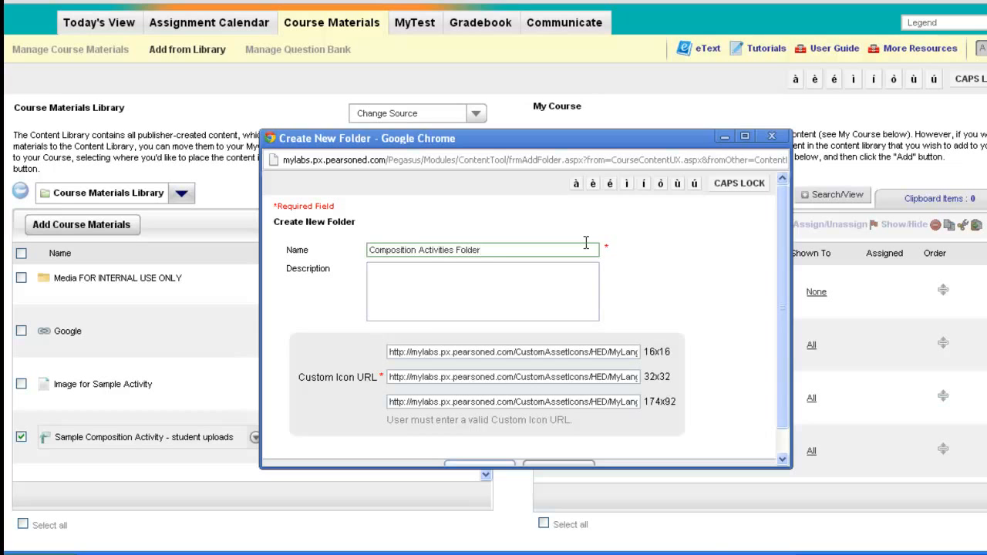
scroll(682, 396, "down", 1)
left_click(466, 455)
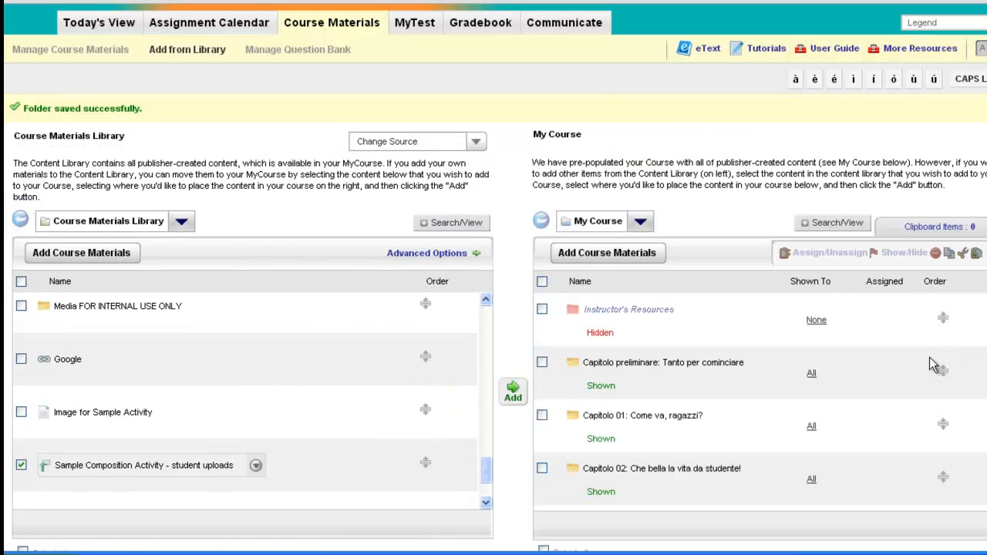
left_click_drag(986, 322, 967, 522)
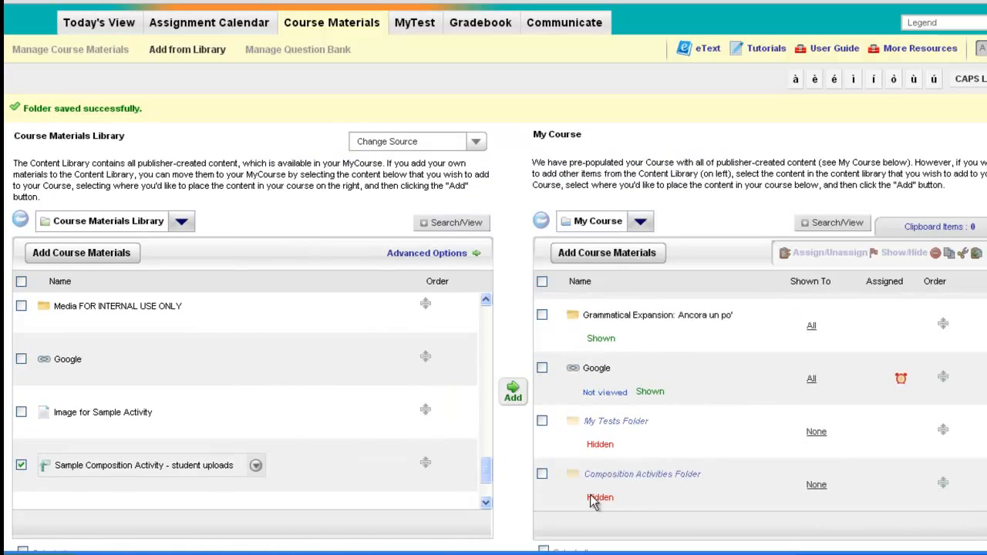
left_click(660, 477)
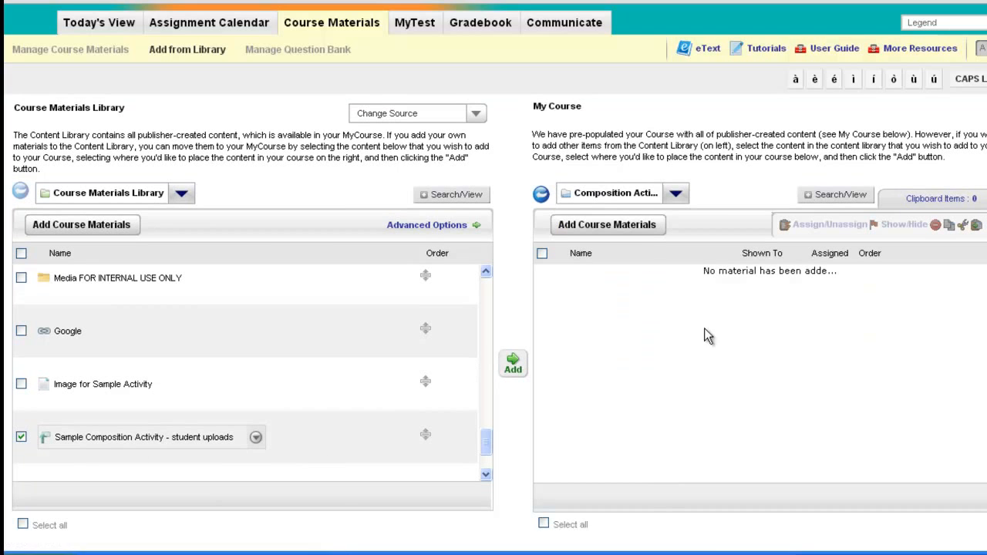
left_click(542, 193)
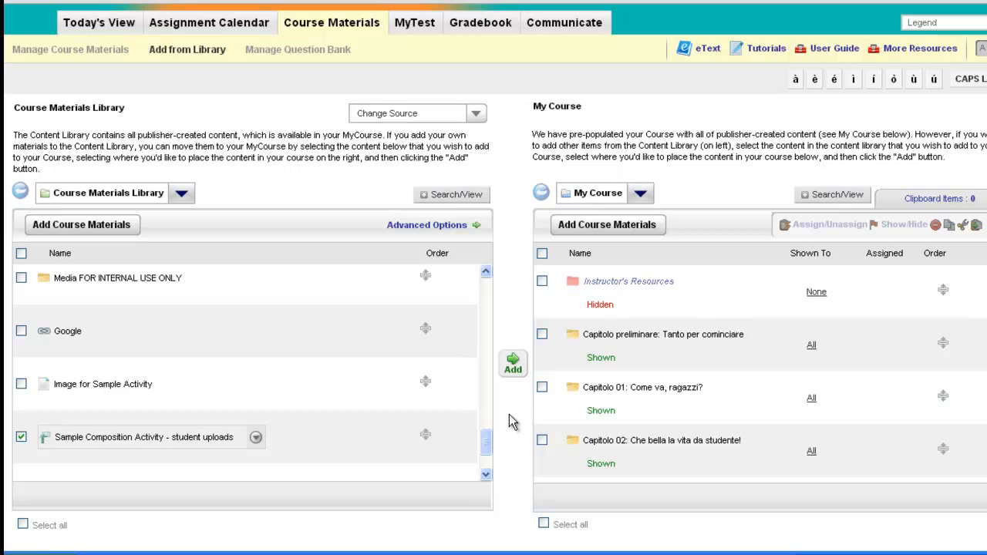
Add the selected composition activity from the library to the top level of My Course
left_click(514, 367)
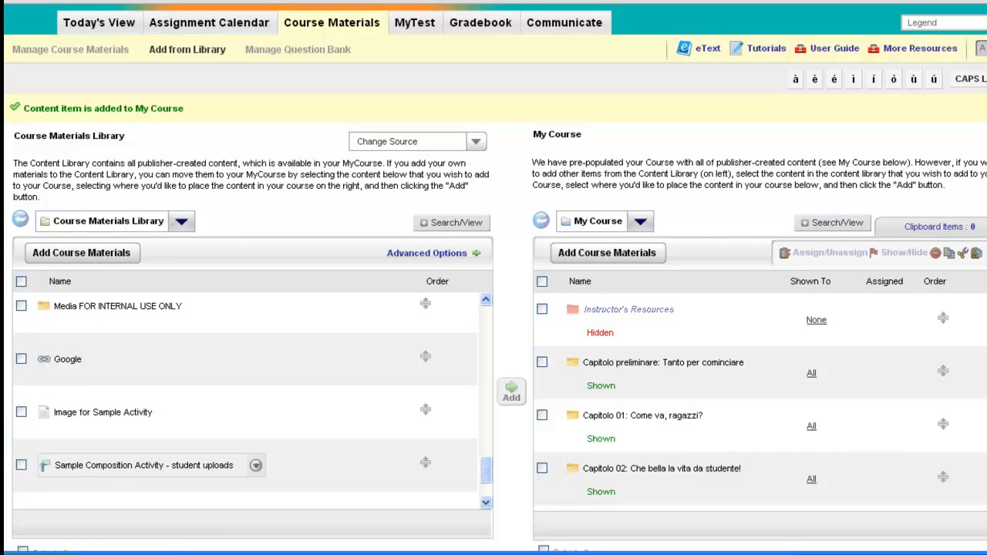
scroll(760, 401, "down", 15)
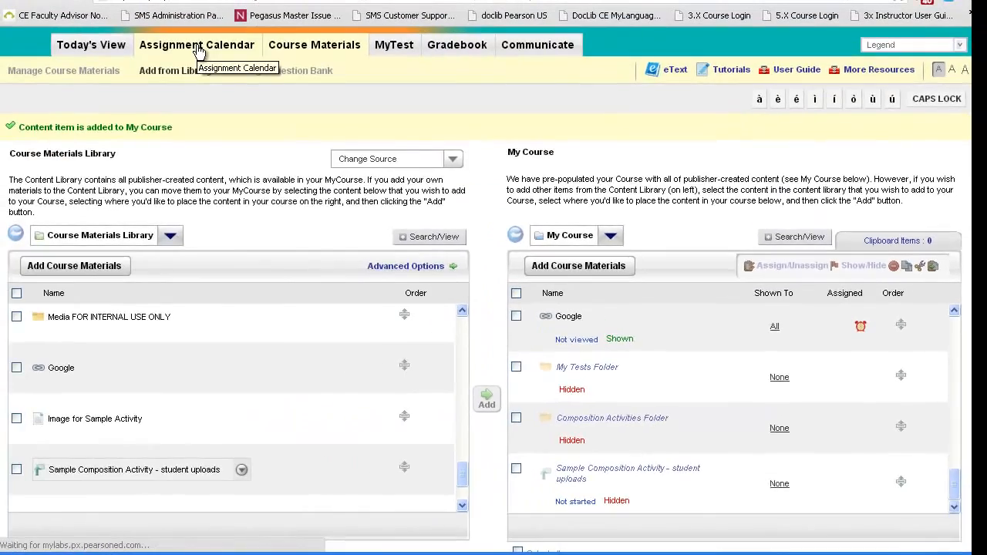
In the Assignment Calendar, make "Sample Composition Activity - student uploads" shown to students and assign it to January 30, 2013
left_click(199, 46)
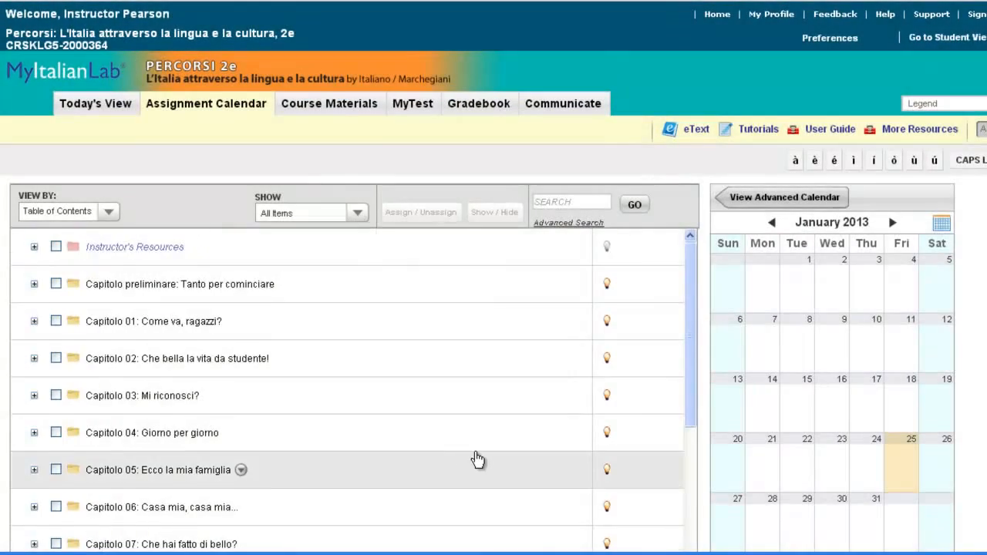
scroll(469, 463, "down", 8)
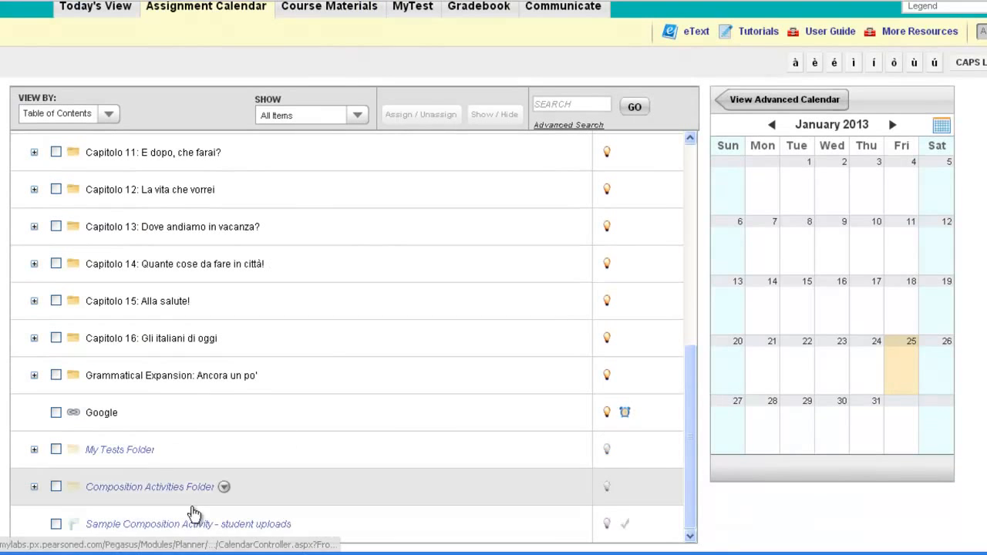
left_click(57, 527)
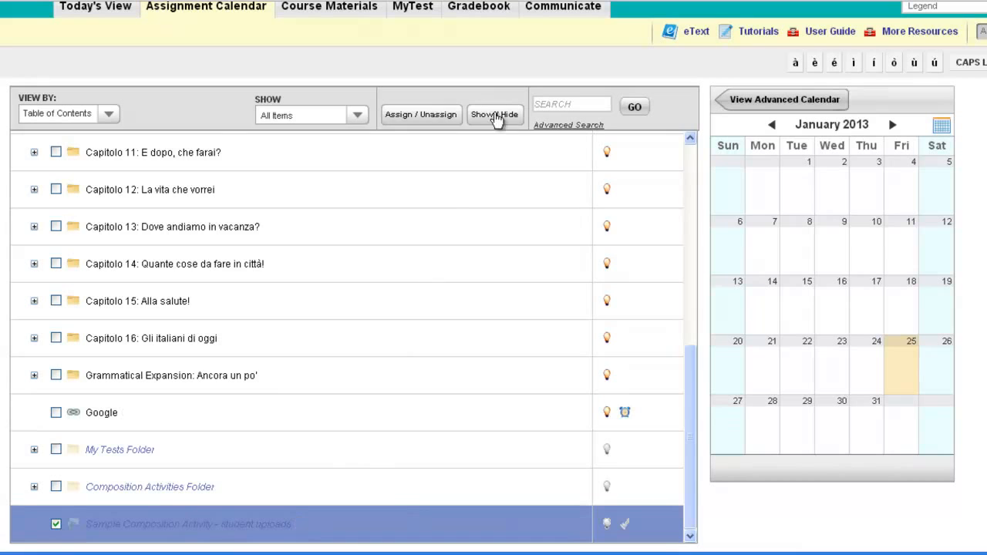
left_click(502, 116)
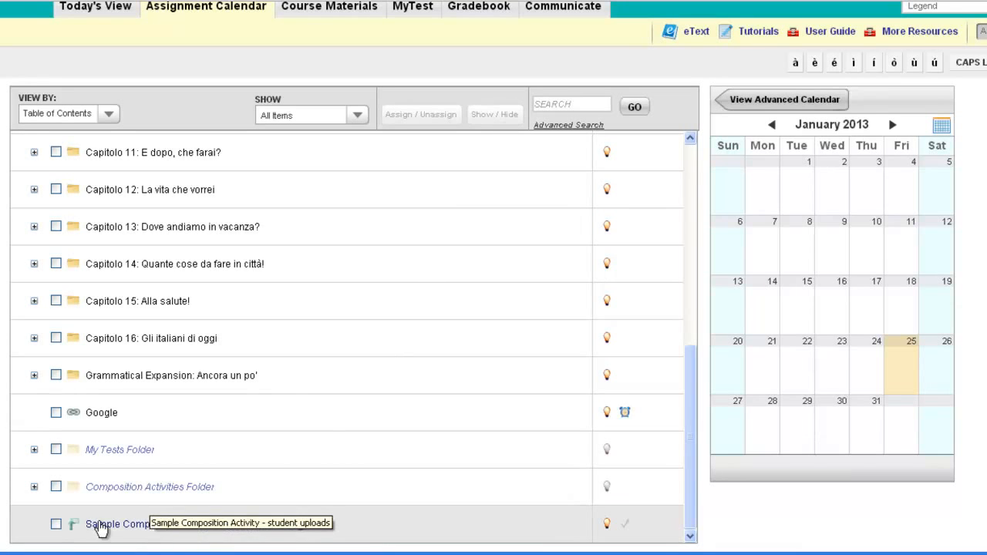
left_click(56, 526)
left_click_drag(179, 533, 833, 422)
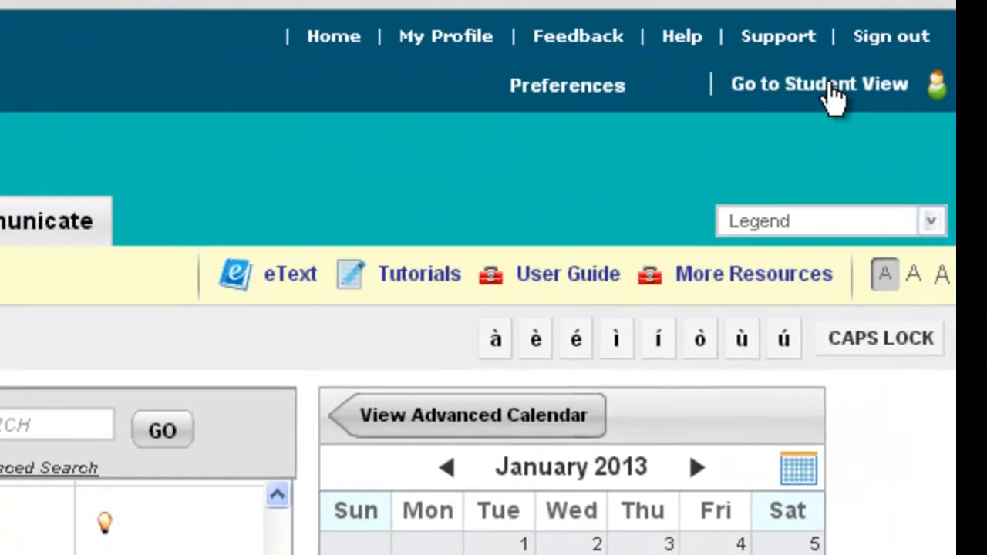
Switch to the student view and open "Sample Composition Activity - student uploads" due January 30, 2013, at its file upload area
left_click(839, 86)
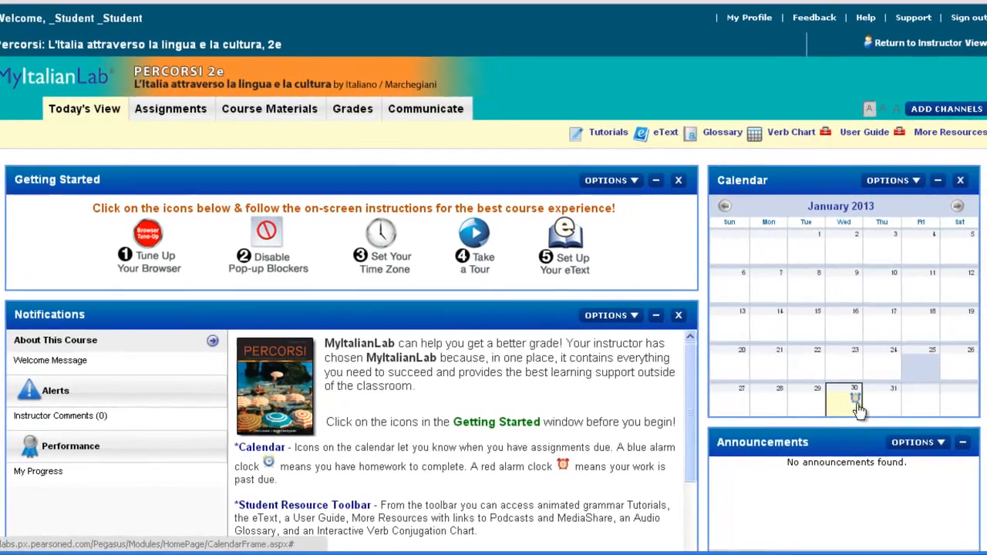
left_click(856, 407)
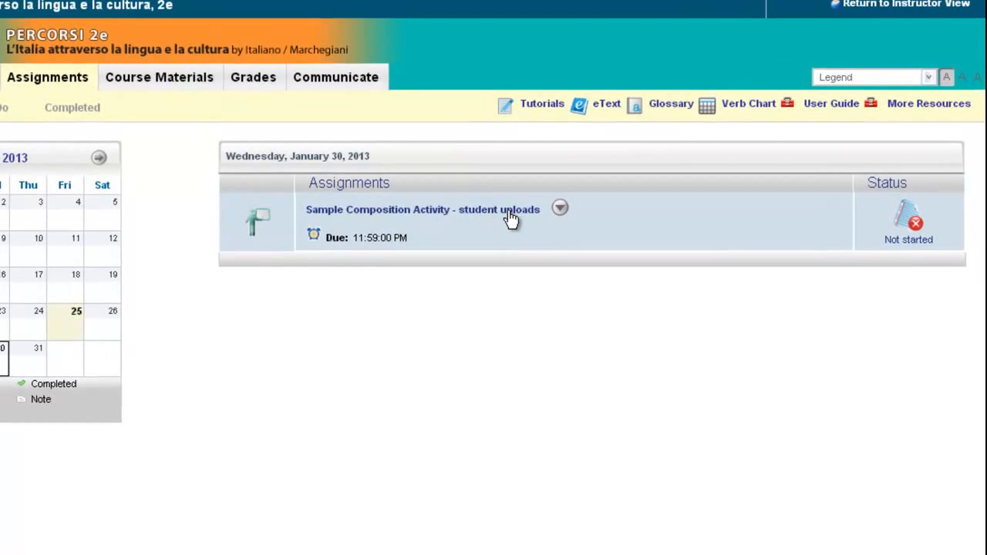
scroll(509, 218, "down", 1)
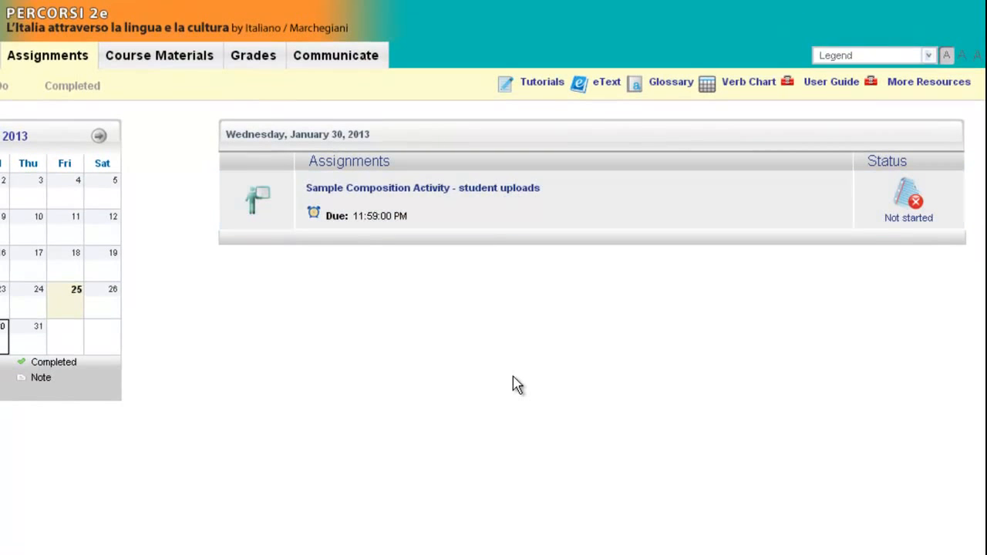
left_click(466, 189)
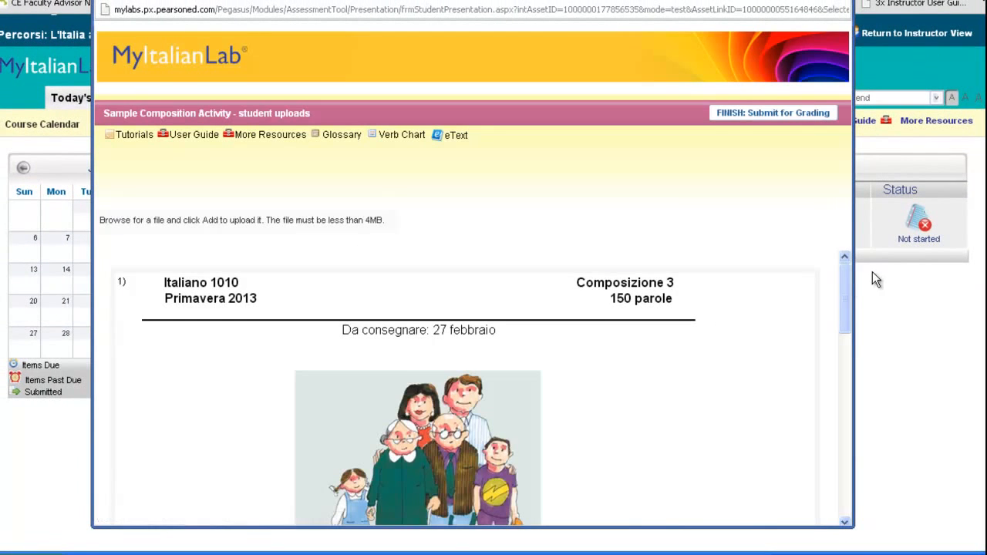
left_click_drag(847, 280, 827, 485)
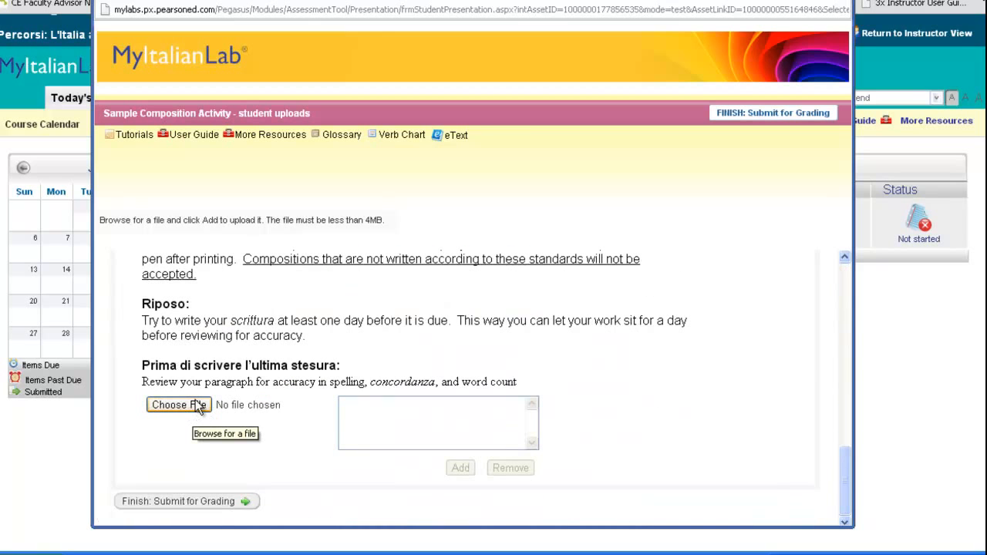